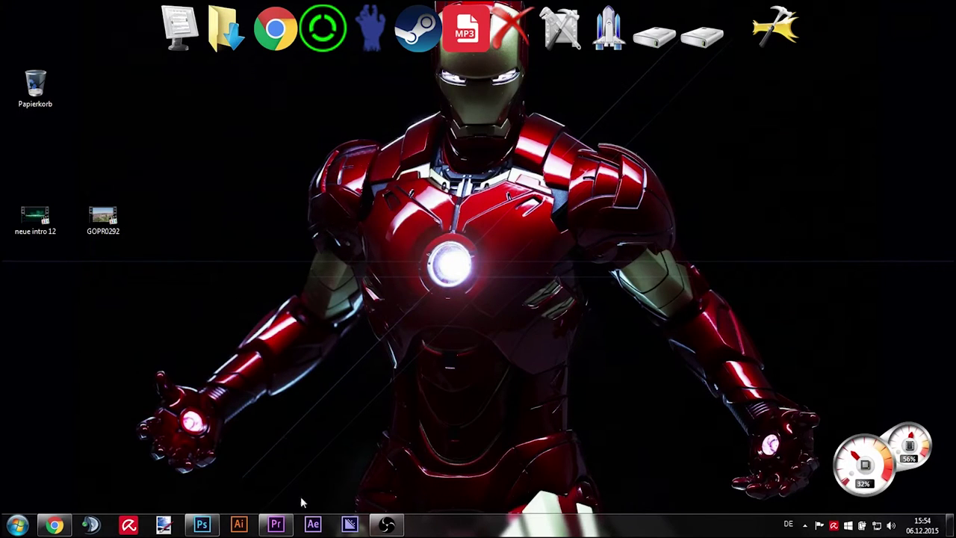
Switch to Premiere Pro and skim through the intro clip and the drone footage in the GOPR0292 sequence.
click(276, 524)
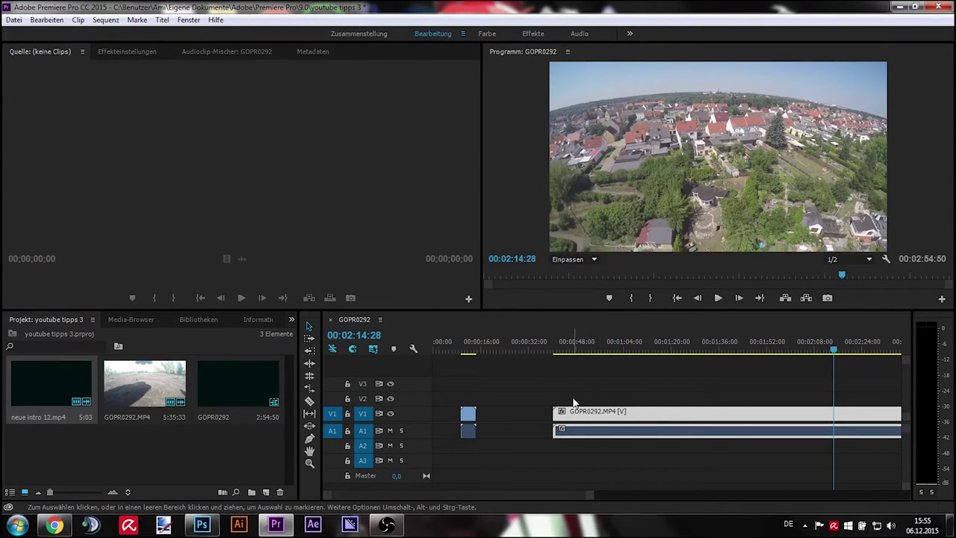
drag(835, 352, 582, 350)
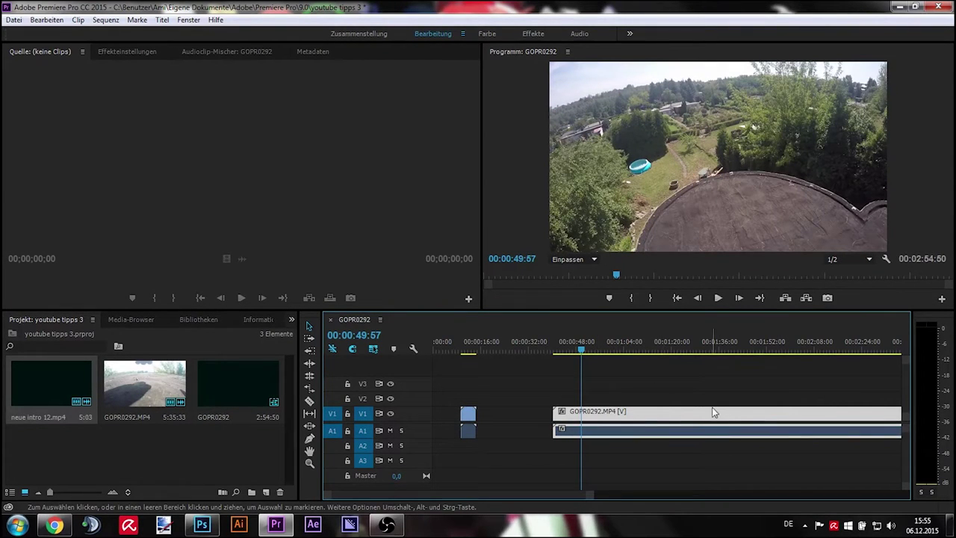
click(891, 525)
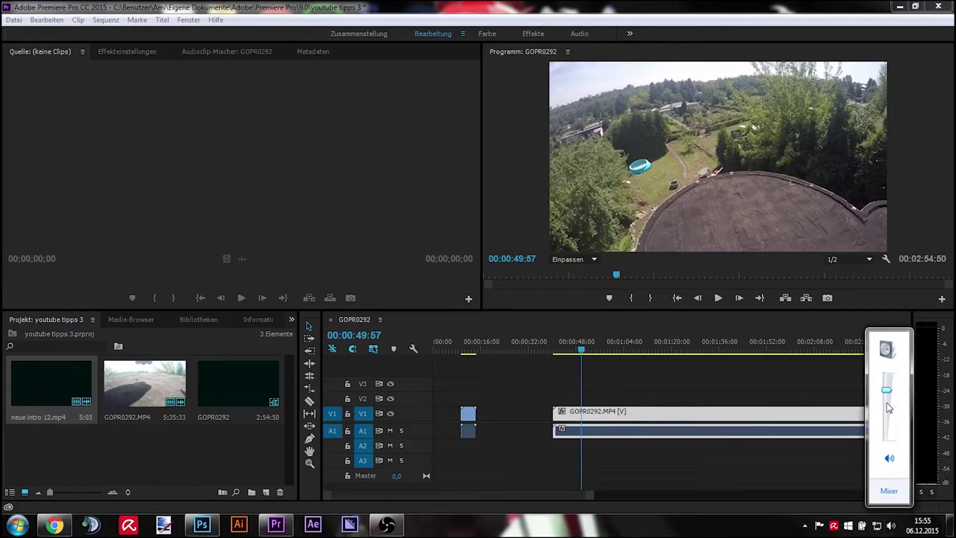
click(523, 471)
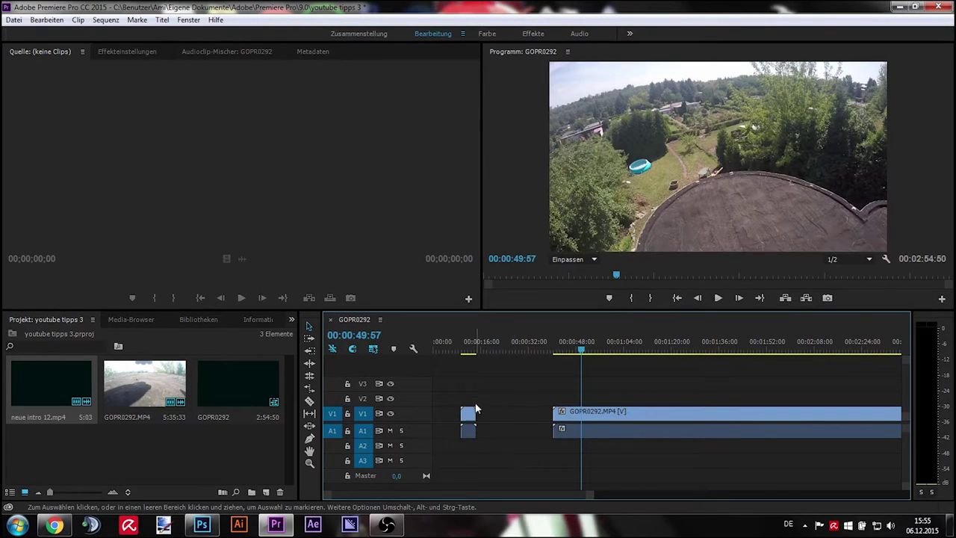
click(467, 349)
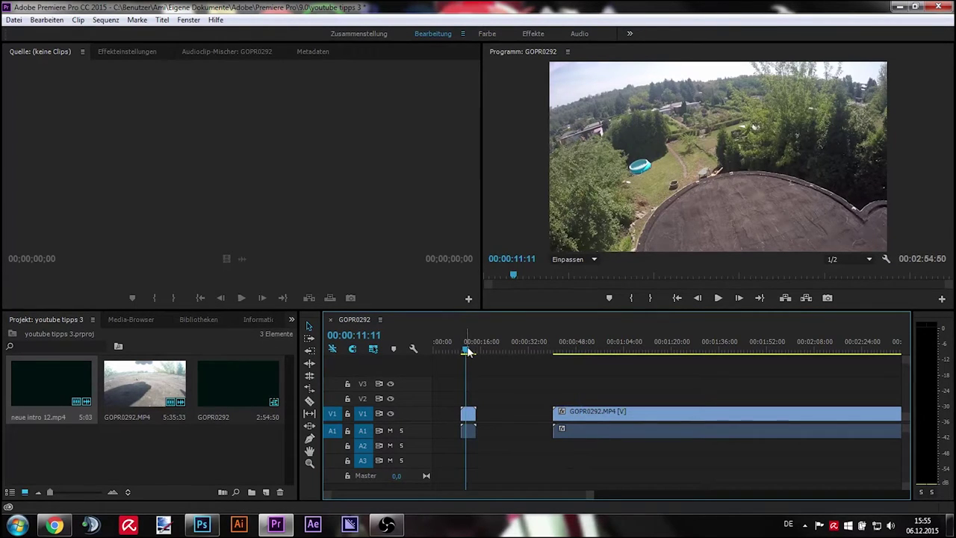
click(609, 349)
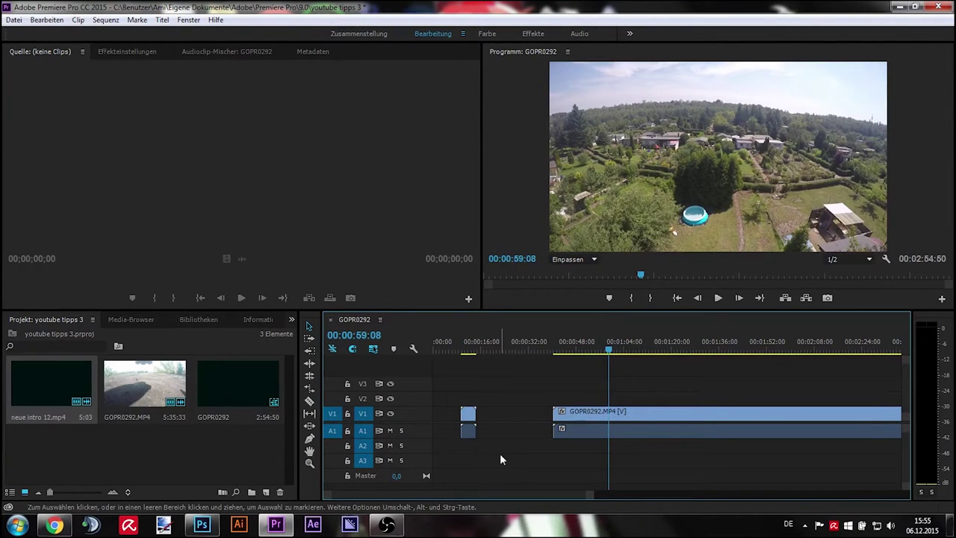
Move the short intro clip to the very beginning of the sequence.
click(469, 415)
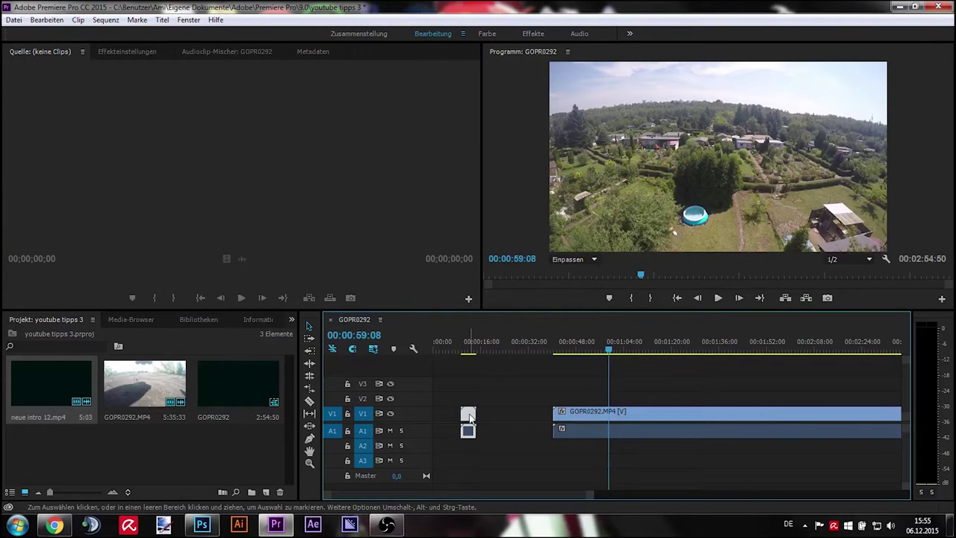
drag(609, 349, 461, 352)
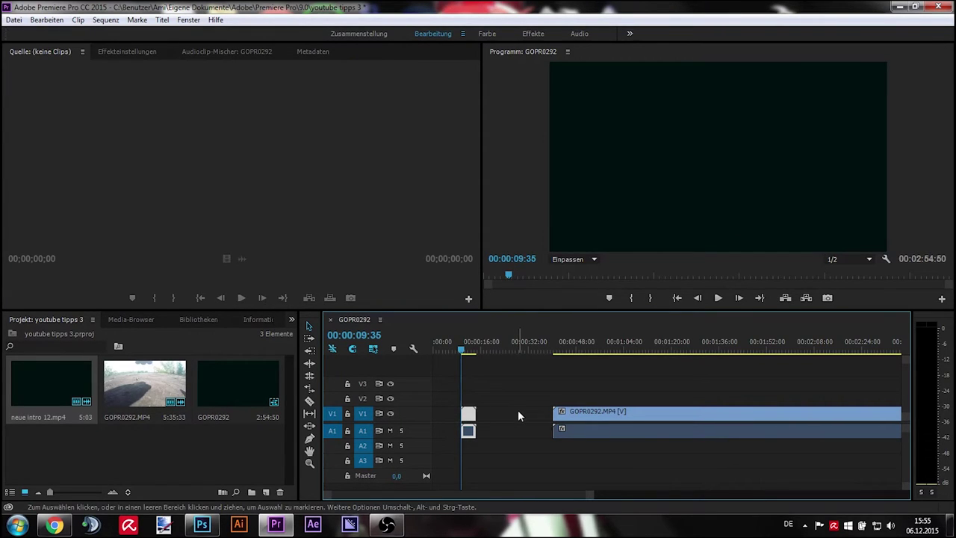
drag(471, 410, 436, 416)
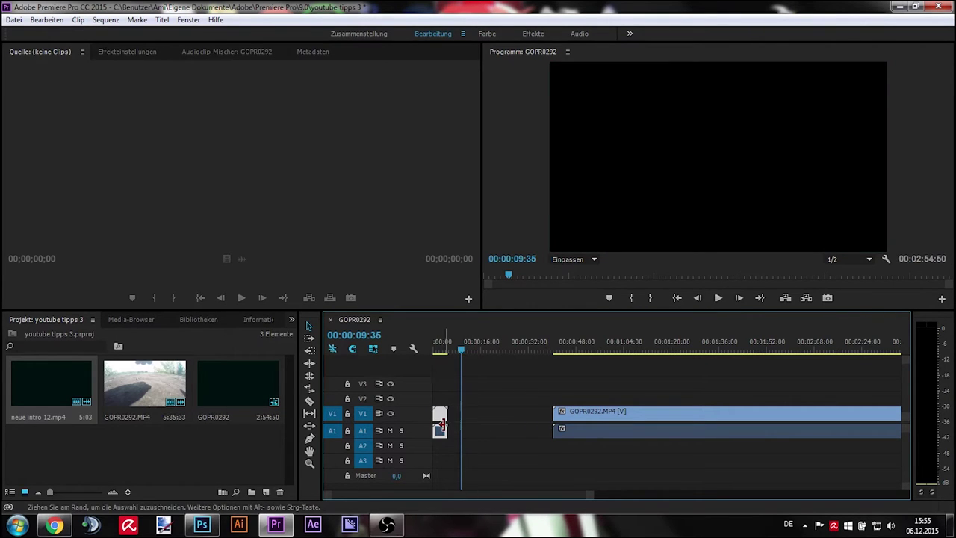
Play the beginning of the GOPR0292.MP4 footage to find the cut point, and split the clip at 00:00:42:09 with the Razor tool.
drag(461, 354, 553, 364)
key(space)
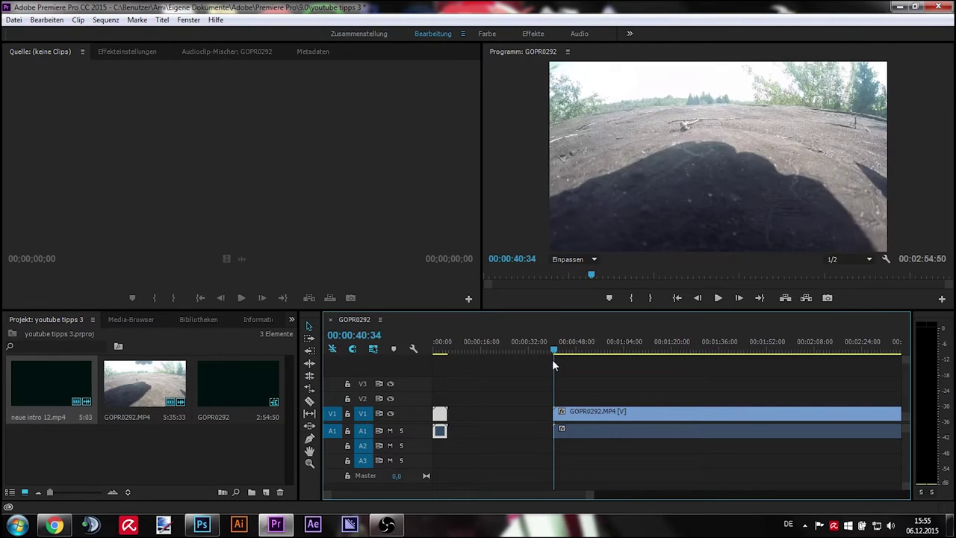
click(545, 360)
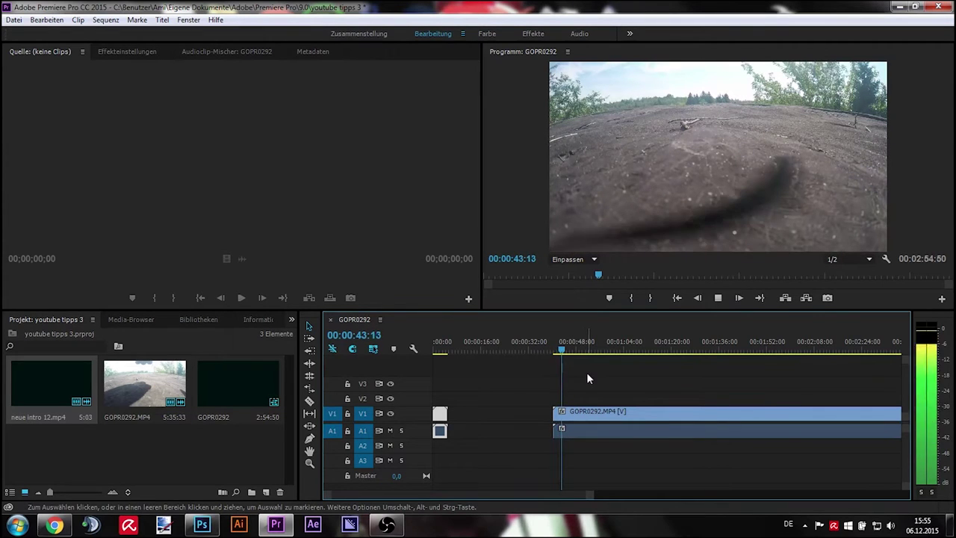
key(space)
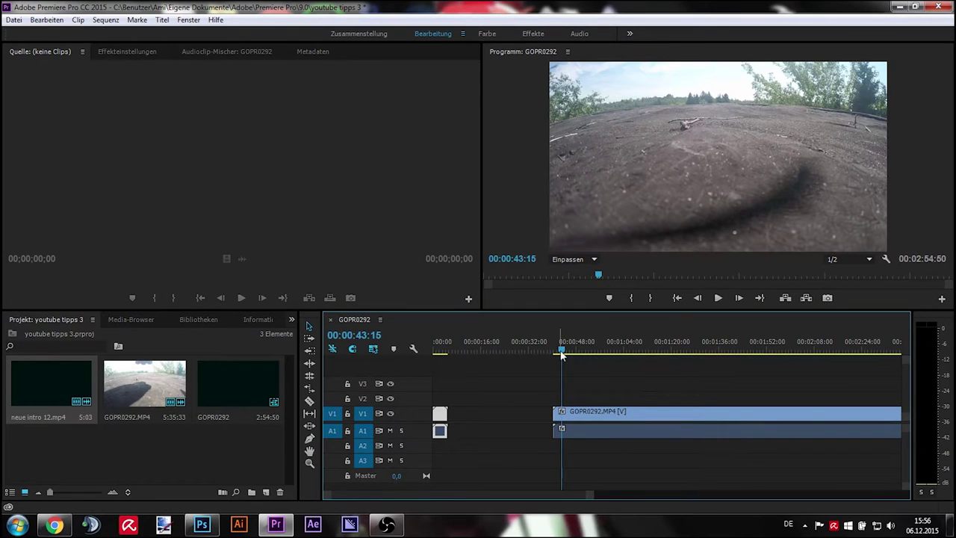
drag(562, 356, 559, 355)
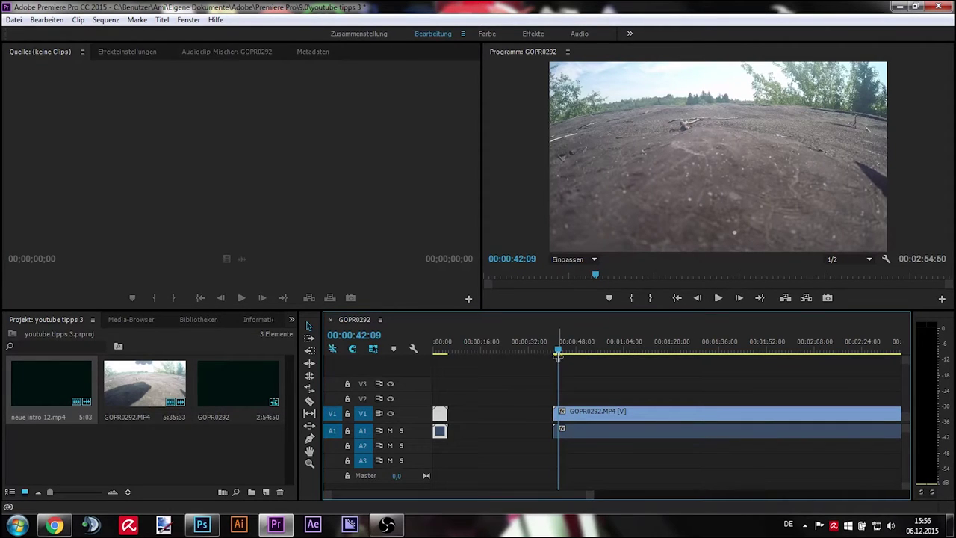
click(310, 400)
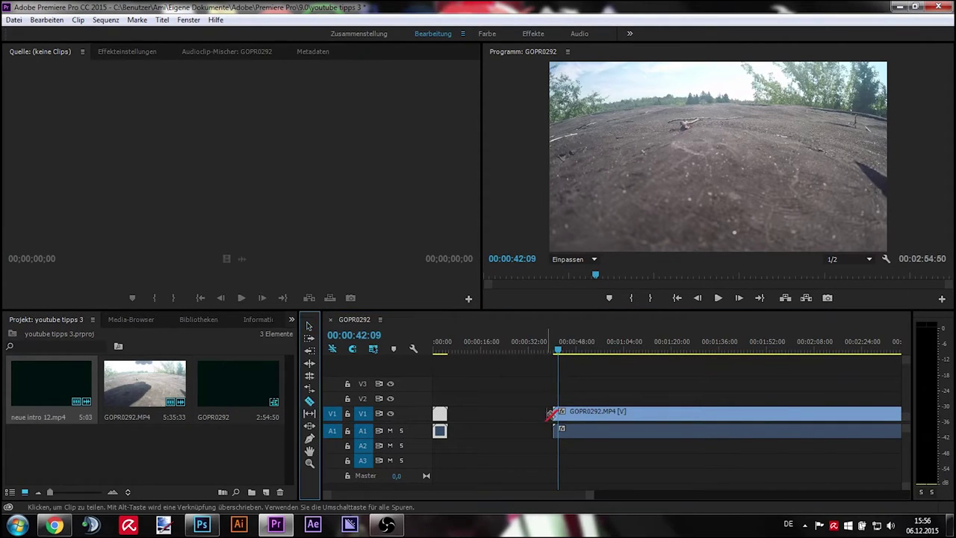
click(562, 411)
key(v)
click(592, 468)
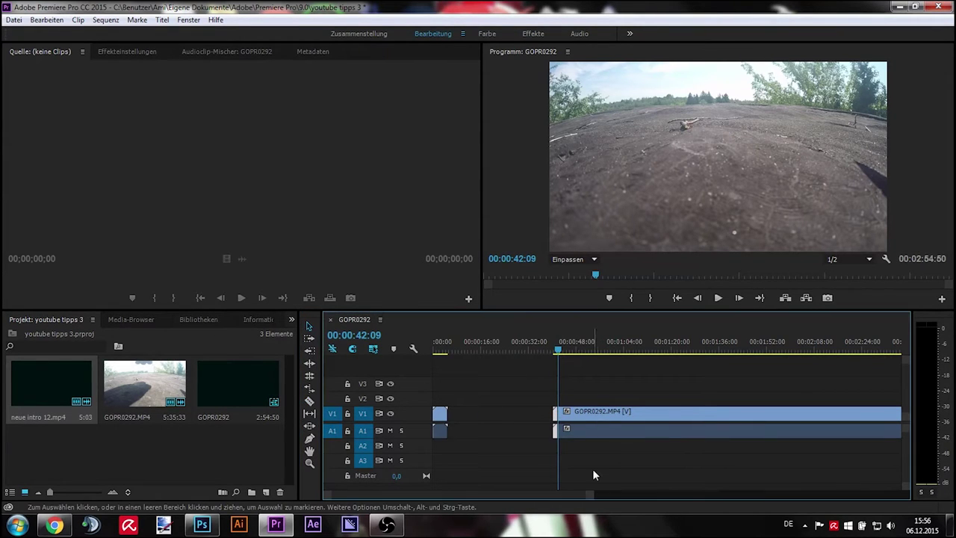
Delete the short piece before the cut and move the remaining footage directly behind the intro clip.
click(556, 412)
key(Delete)
drag(577, 416, 449, 417)
Play from the end of the intro through the take-off, and split the footage at 00:00:22:14.
drag(559, 354, 443, 364)
key(space)
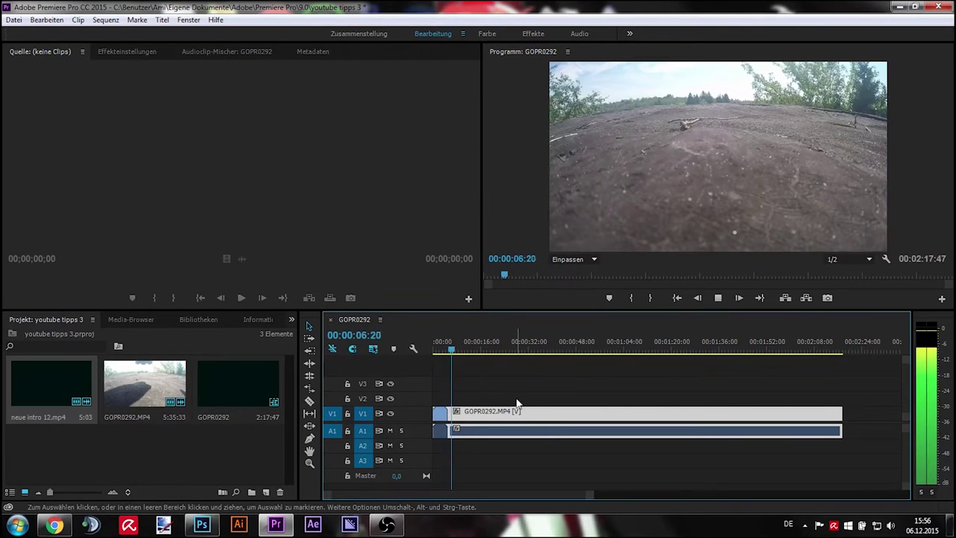
key(space)
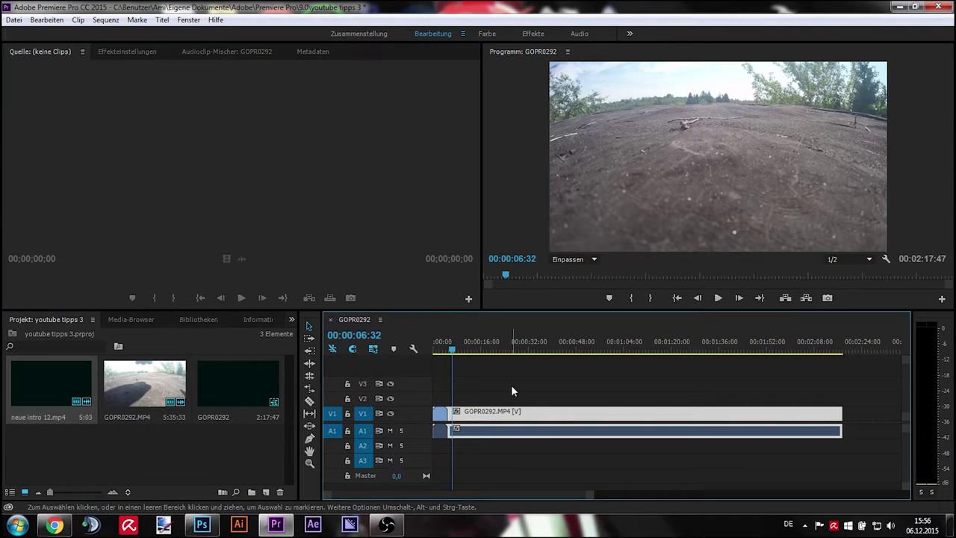
key(space)
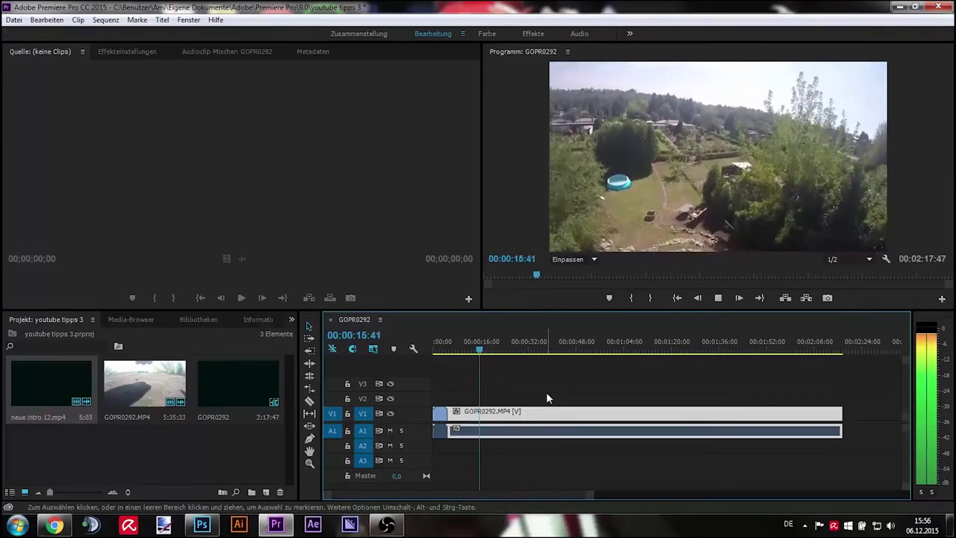
key(space)
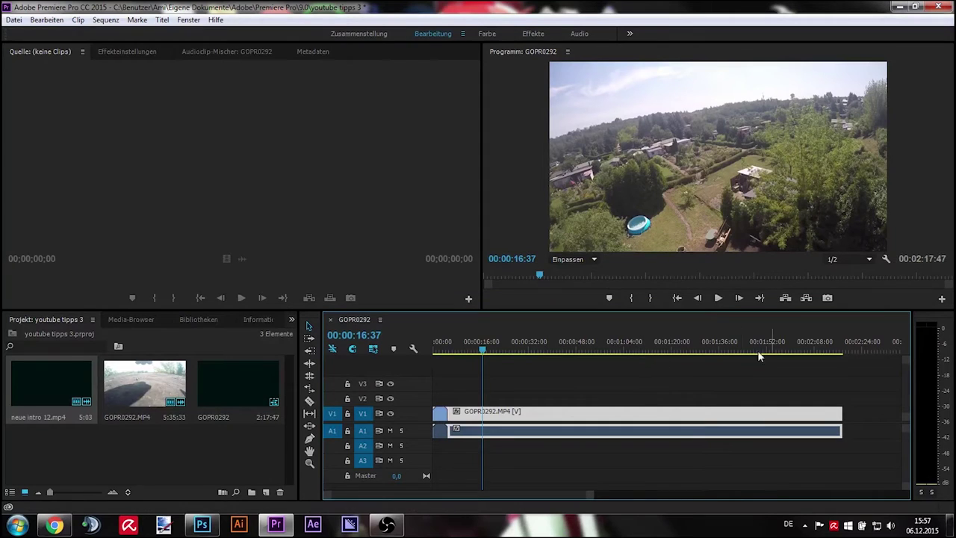
key(space)
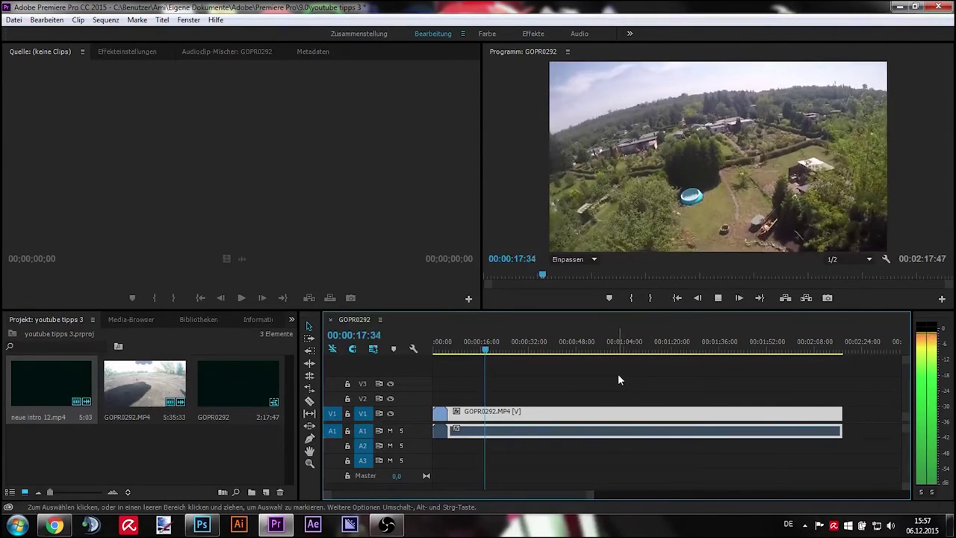
key(space)
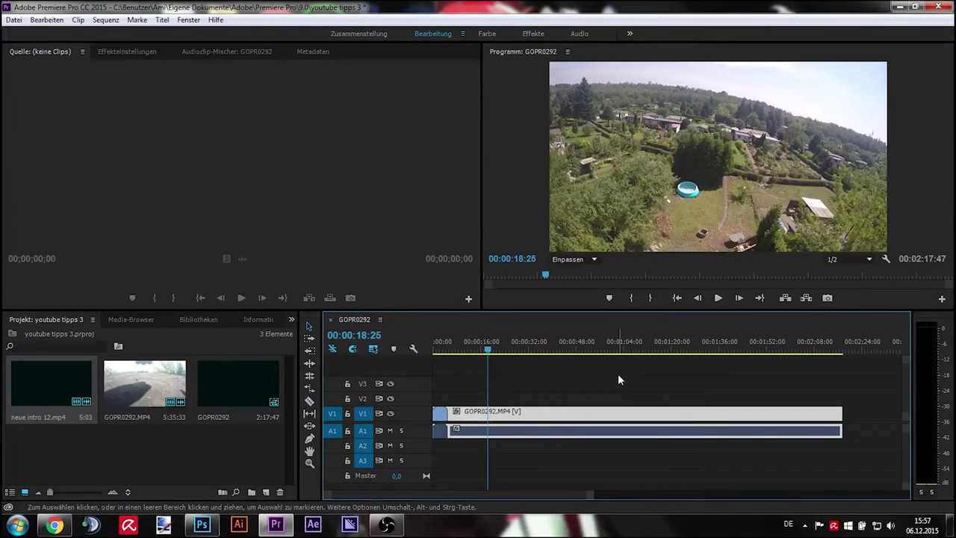
key(space)
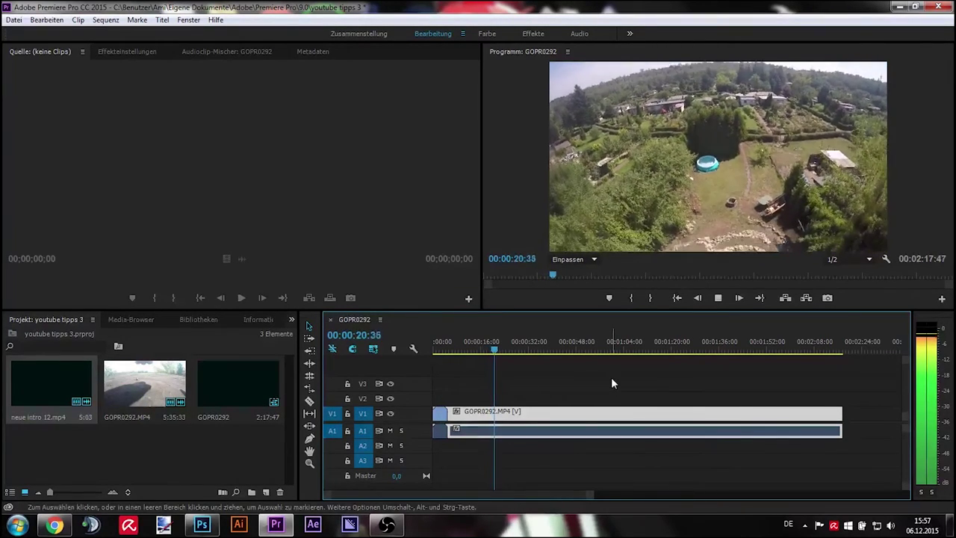
key(space)
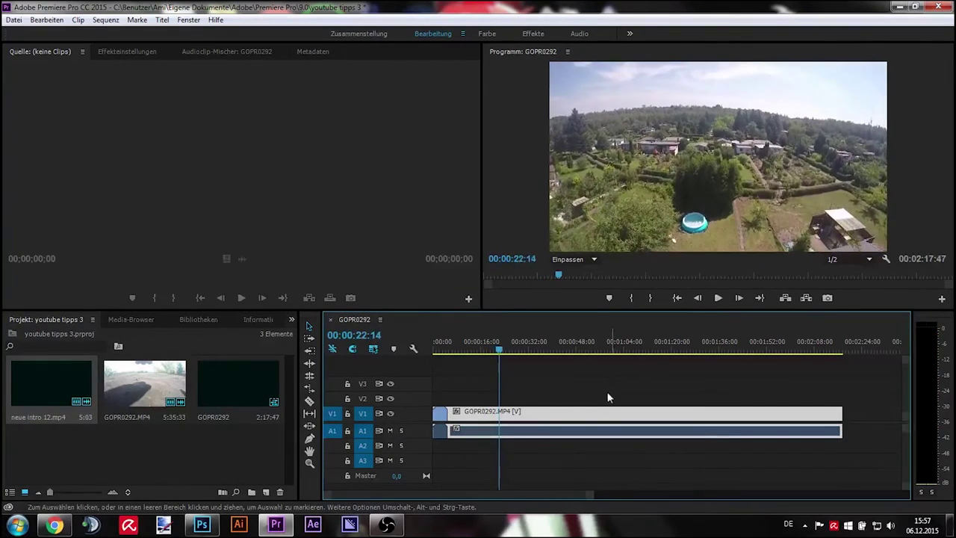
click(309, 400)
key(ctrl+k)
key(v)
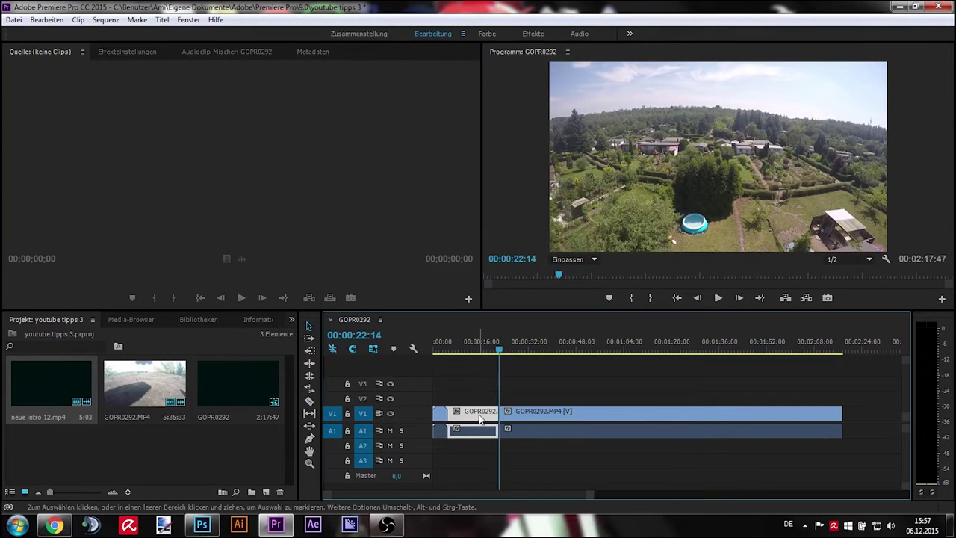
Delete the take-off section before the cut, close the gap to the intro clip with the remaining footage, and play the new transition.
key(Delete)
drag(515, 413, 447, 357)
key(space)
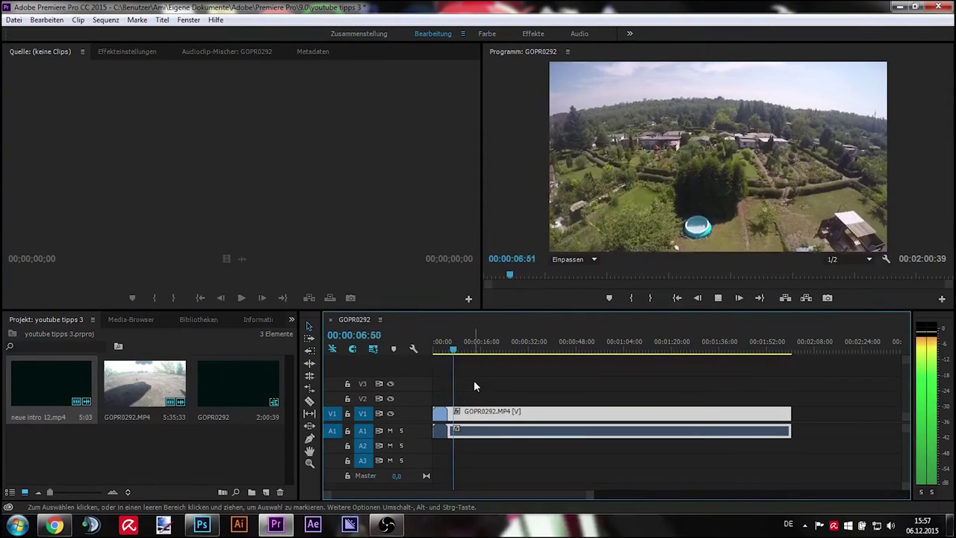
key(space)
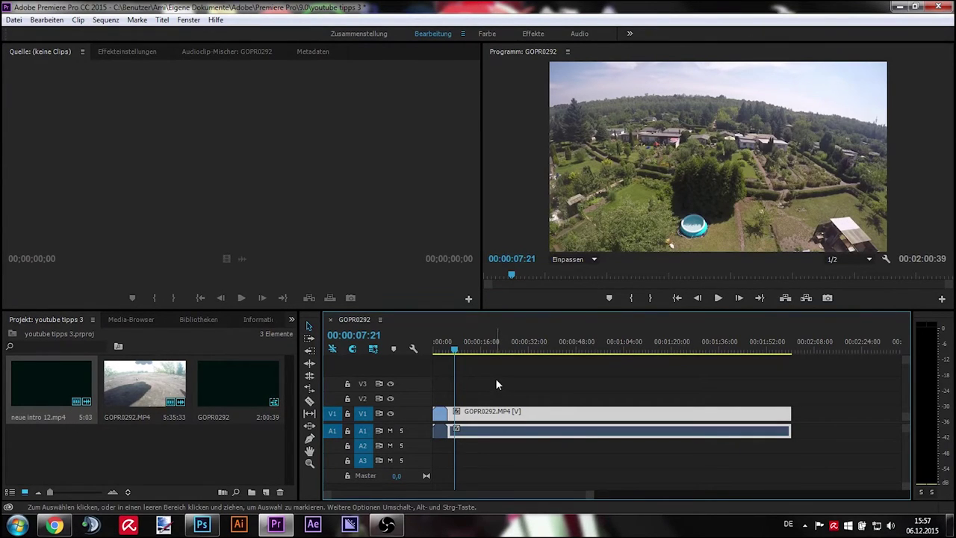
Split the footage near its end at 00:01:57:18 and delete the leftover piece after the cut.
drag(454, 348, 775, 354)
key(space)
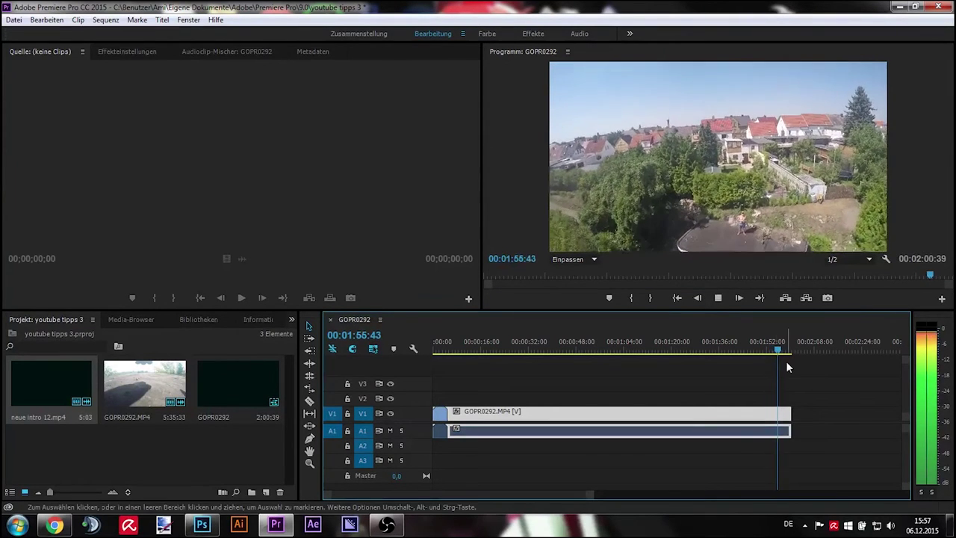
key(space)
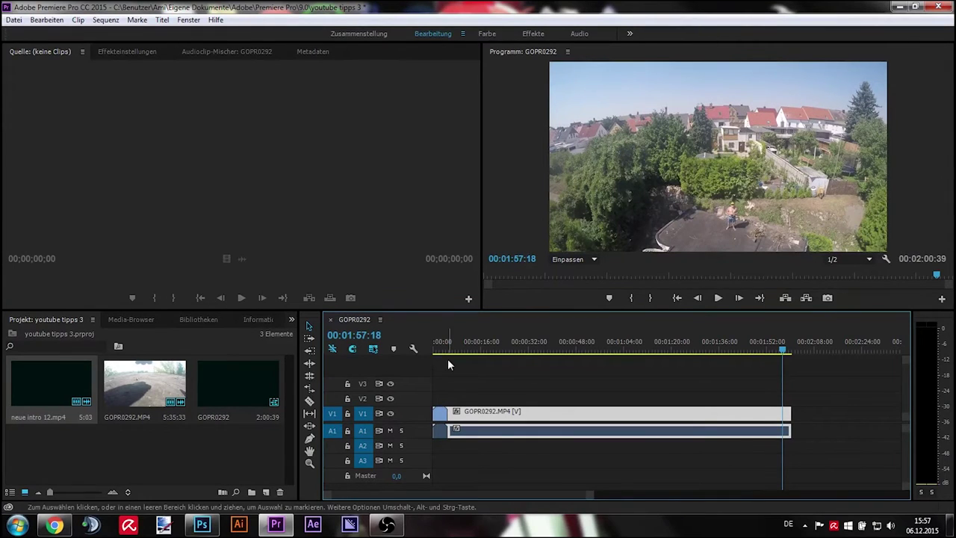
click(309, 401)
click(786, 415)
key(v)
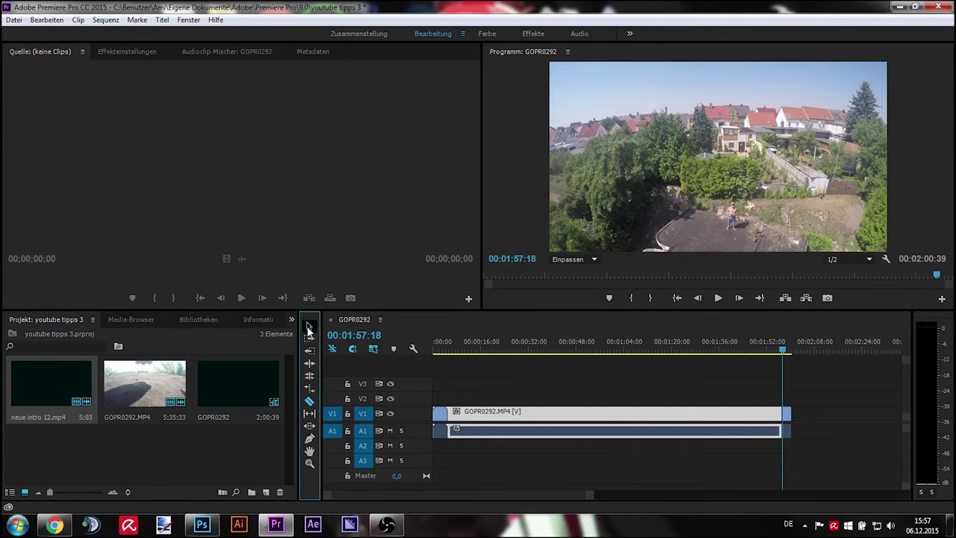
click(786, 418)
key(Delete)
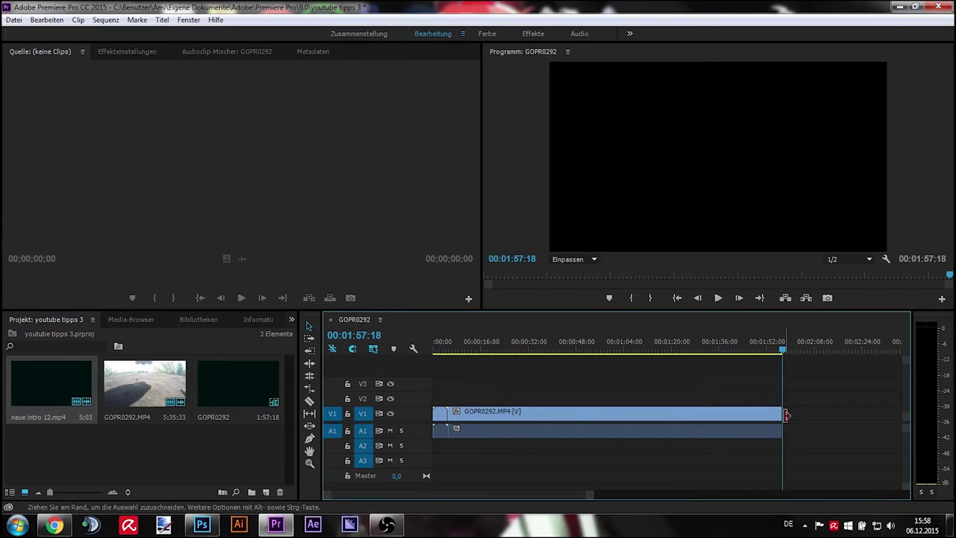
Split the footage at 00:01:23:31 and again at 00:01:24:52 to isolate a short section.
click(777, 354)
drag(778, 356, 681, 362)
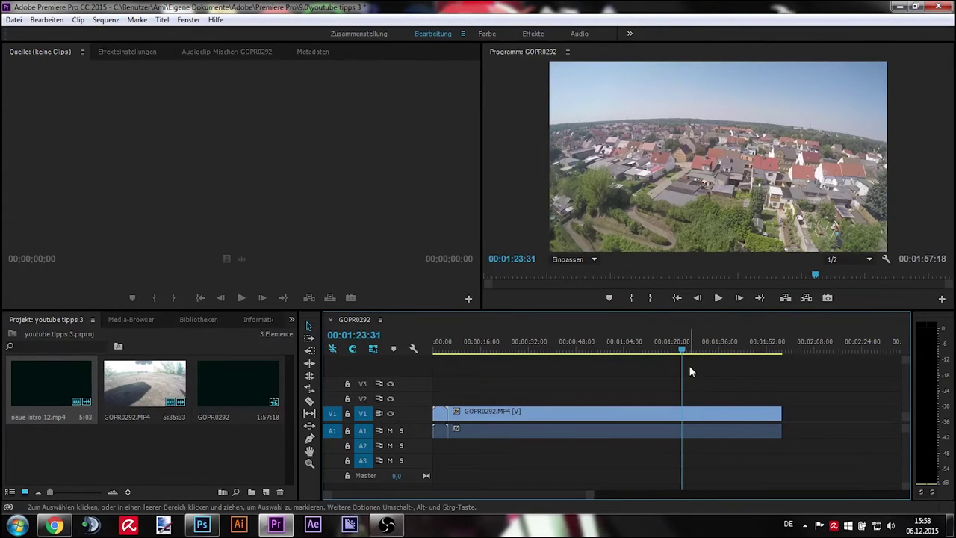
click(309, 400)
click(684, 412)
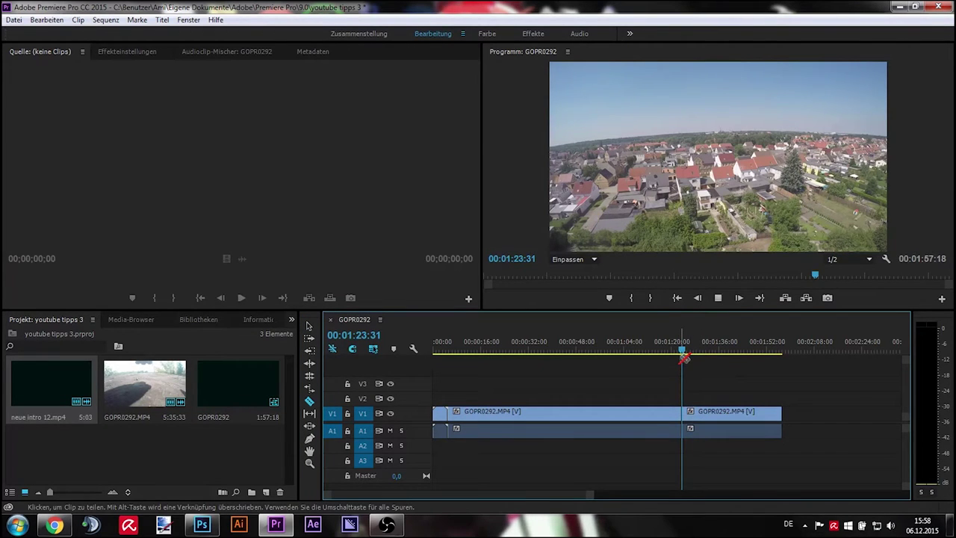
key(space)
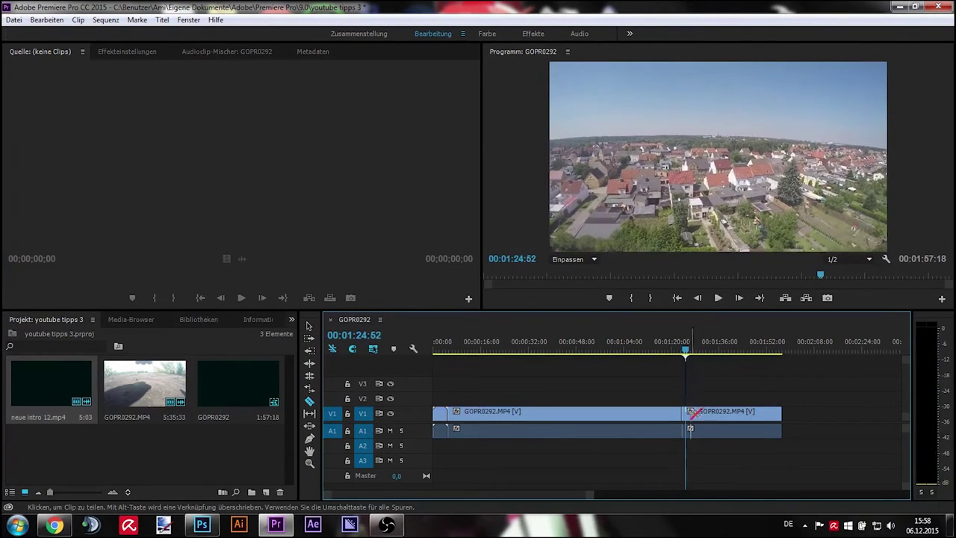
click(687, 411)
key(v)
Move the last footage section to start at about 00:01:56 and extend the short section's end to about 00:01:30.
drag(706, 416, 797, 413)
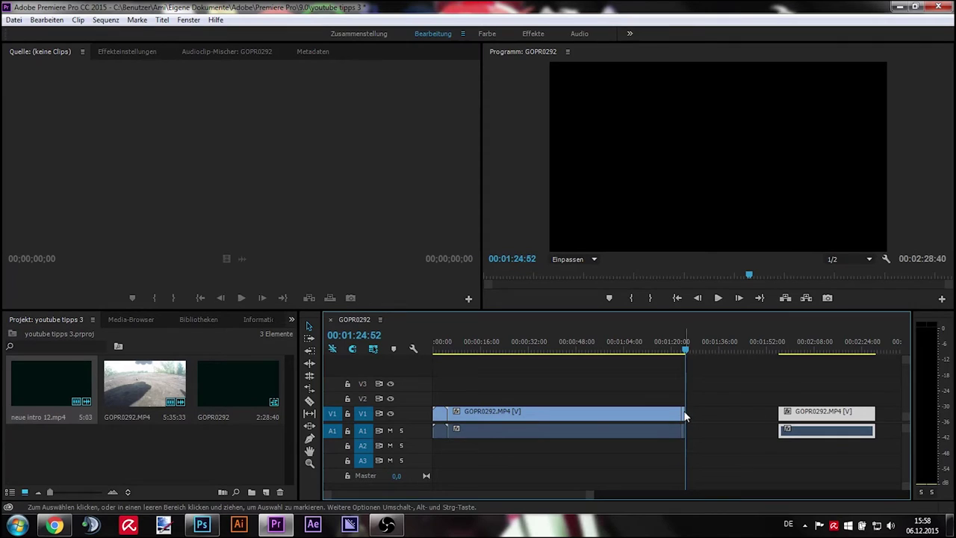
drag(686, 416, 702, 412)
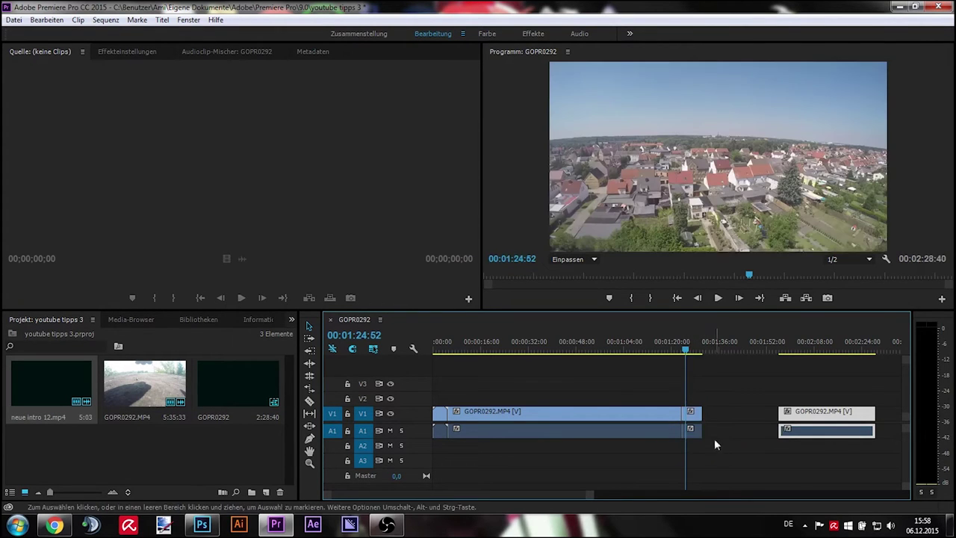
Extend the short section's end to about 00:01:41 and play the footage across the cut.
click(684, 350)
key(space)
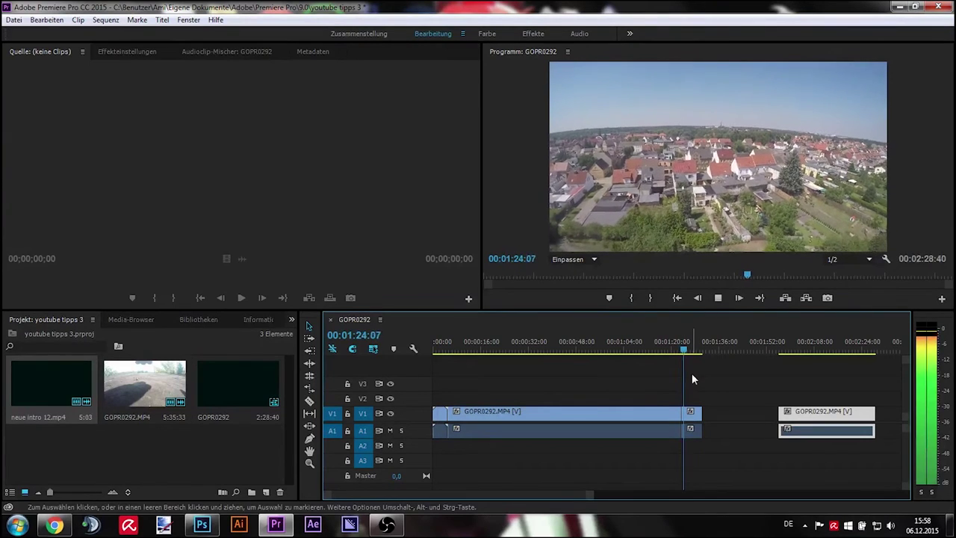
key(space)
drag(706, 412, 736, 412)
key(space)
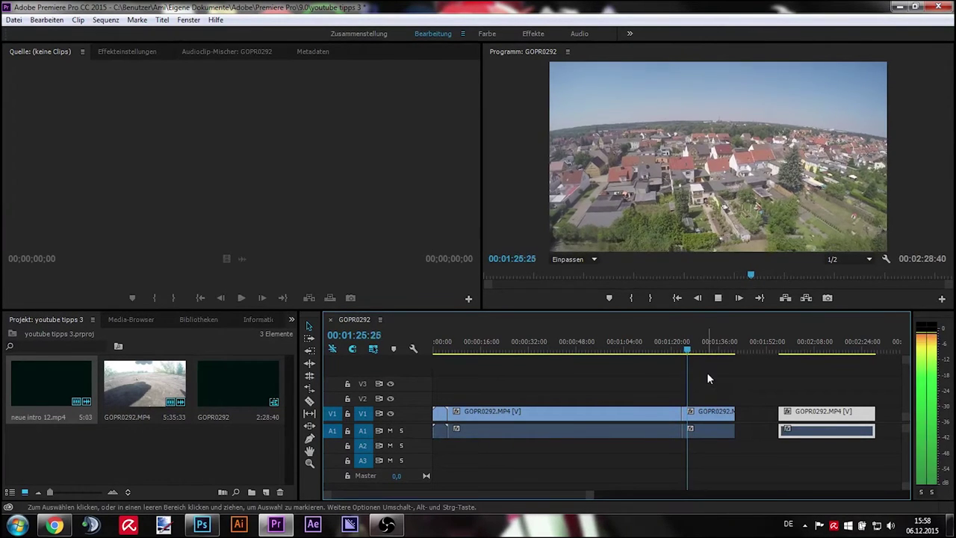
key(space)
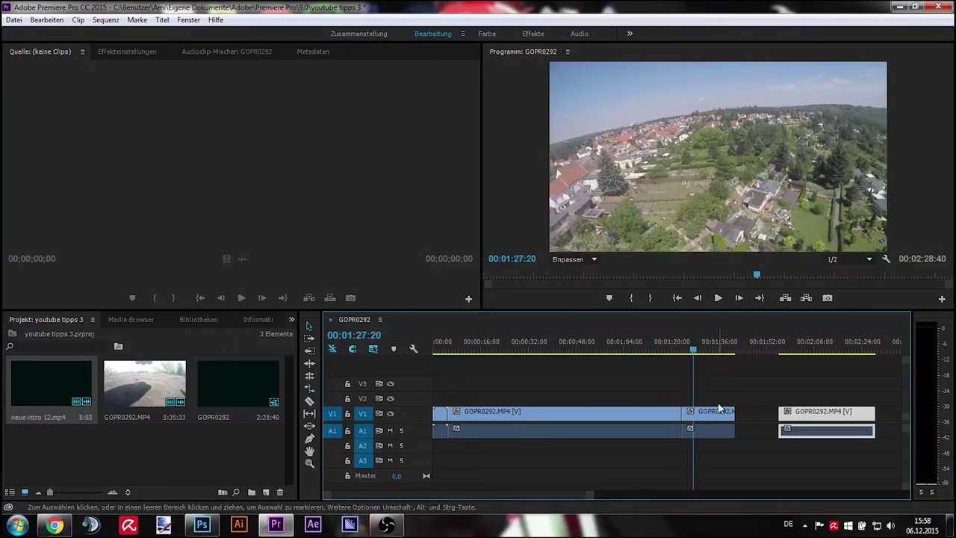
Trim the short section's end back to about 00:01:31 and set its speed to 200 %.
click(720, 411)
drag(732, 410, 701, 412)
right_click(697, 415)
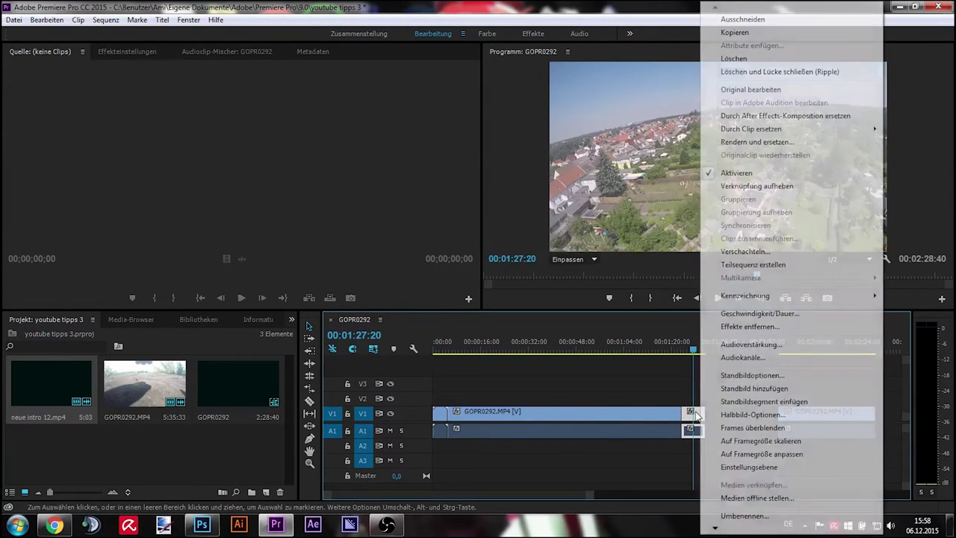
click(748, 319)
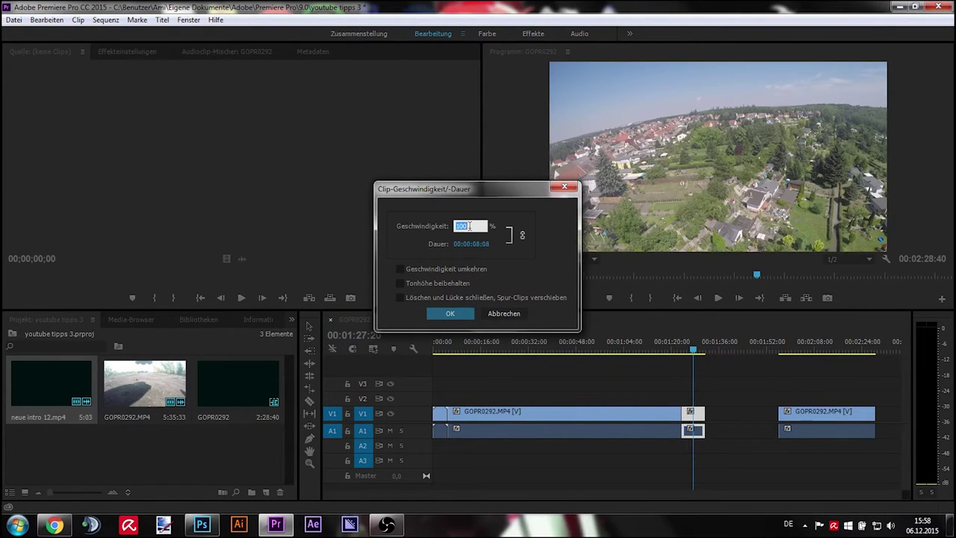
text(300)
click(449, 314)
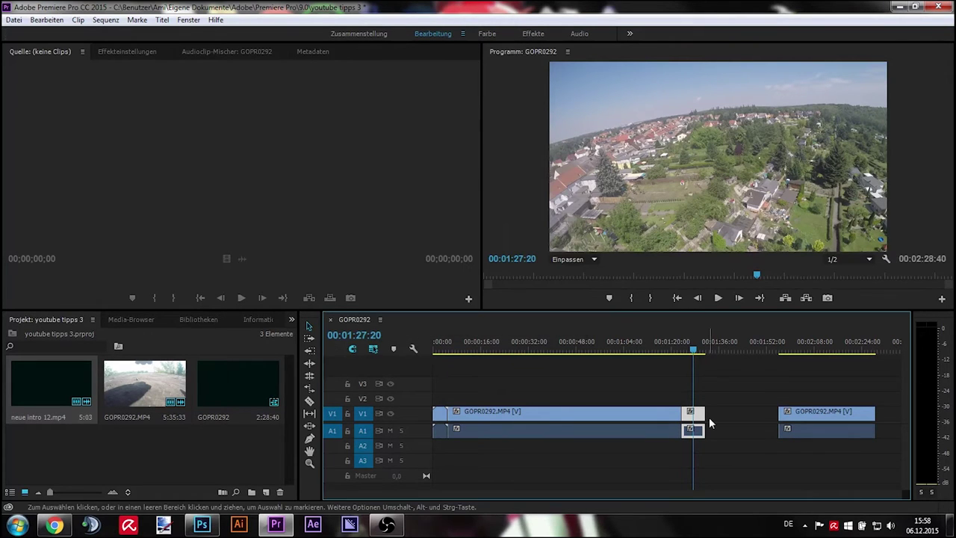
Play the sped-up short section from about 00:01:24 to check its pace.
key(j)
key(j)
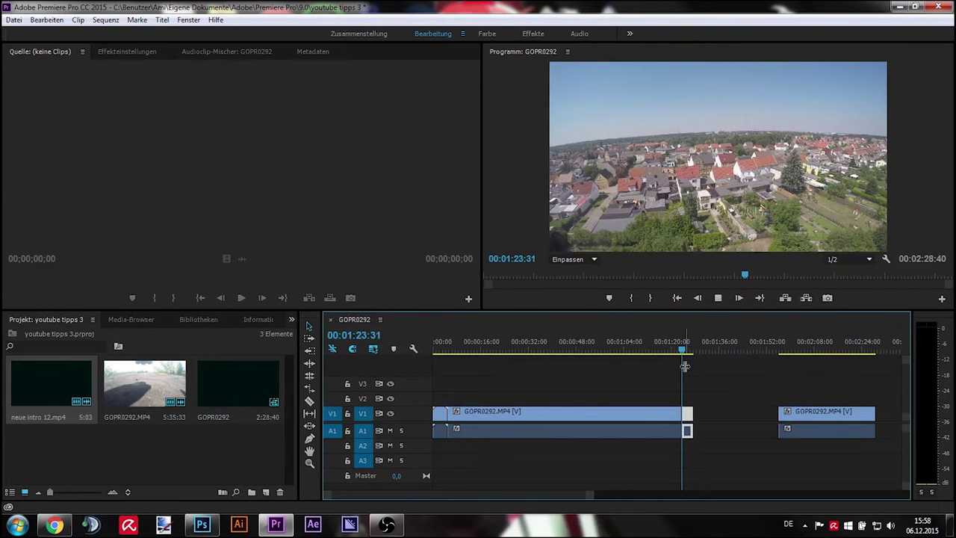
click(685, 352)
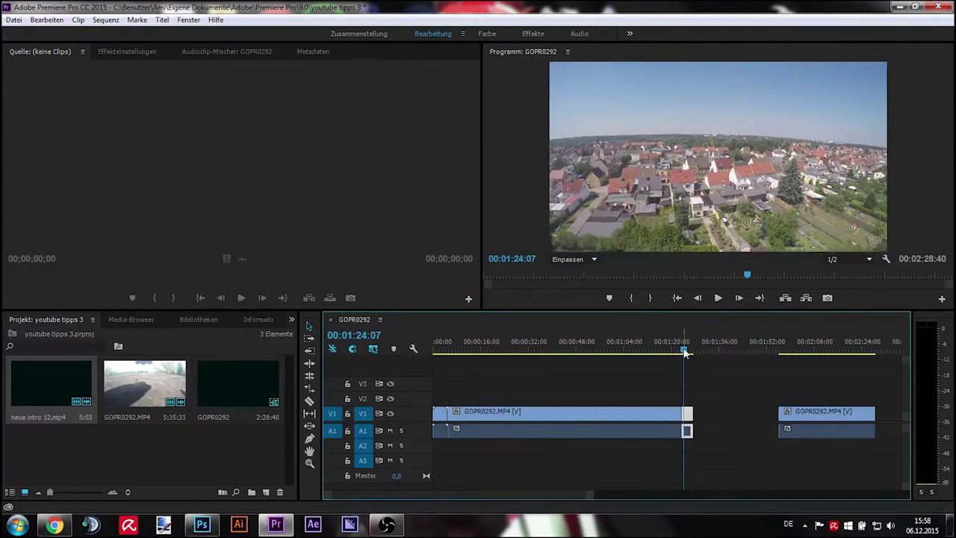
click(718, 298)
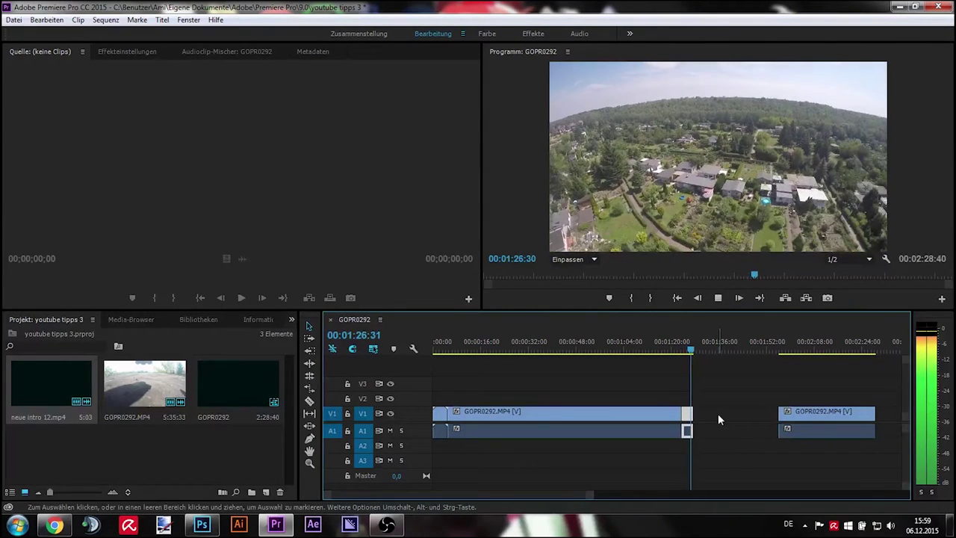
Set the short section's speed to 50 % and play it in slow motion.
right_click(688, 413)
click(716, 314)
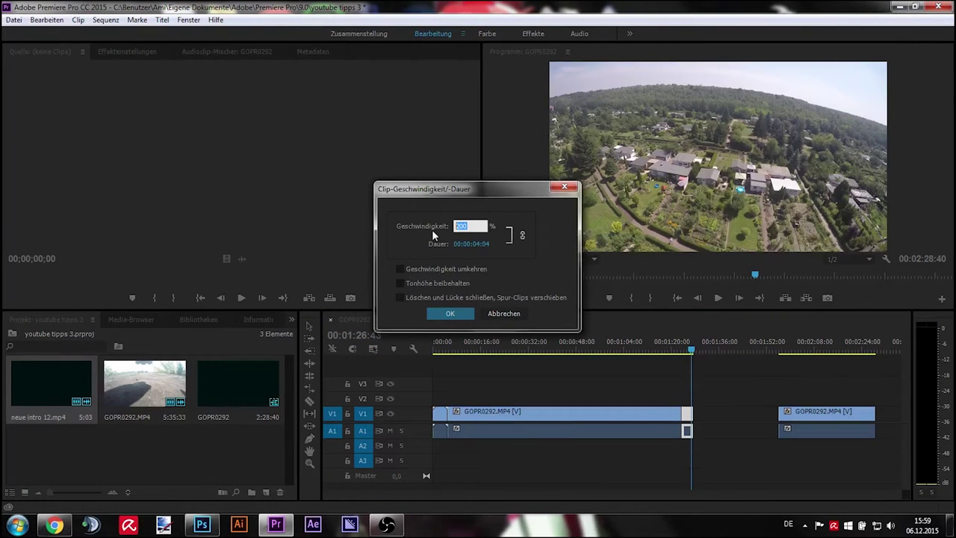
text(50)
click(451, 313)
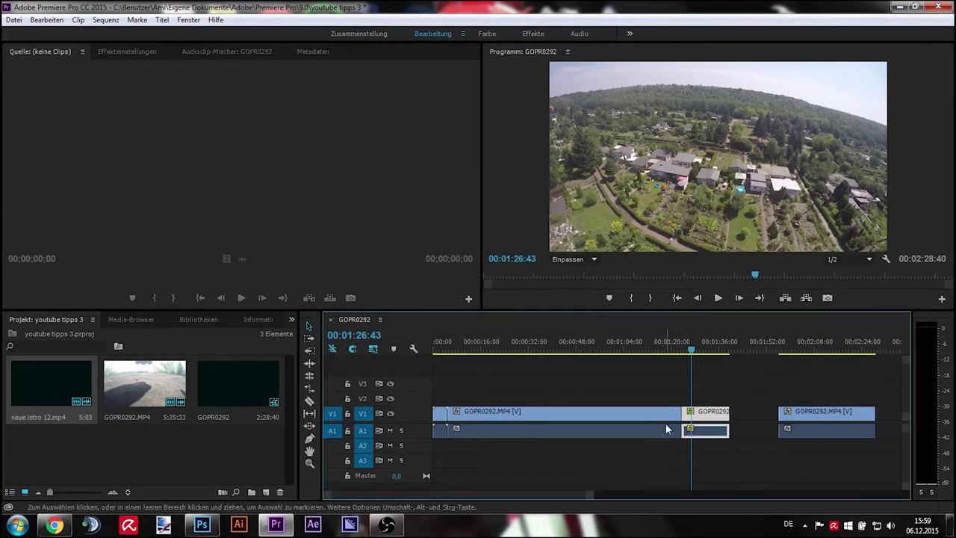
key(space)
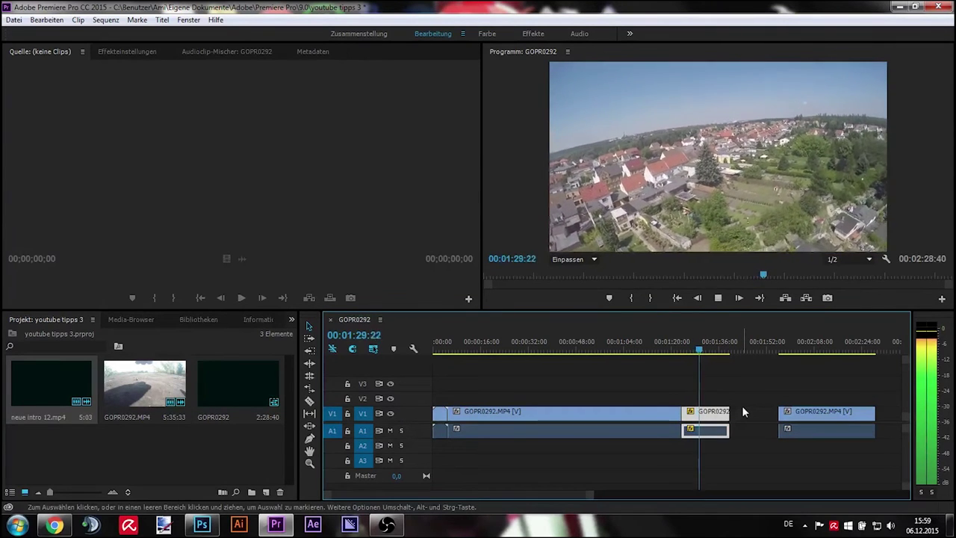
key(space)
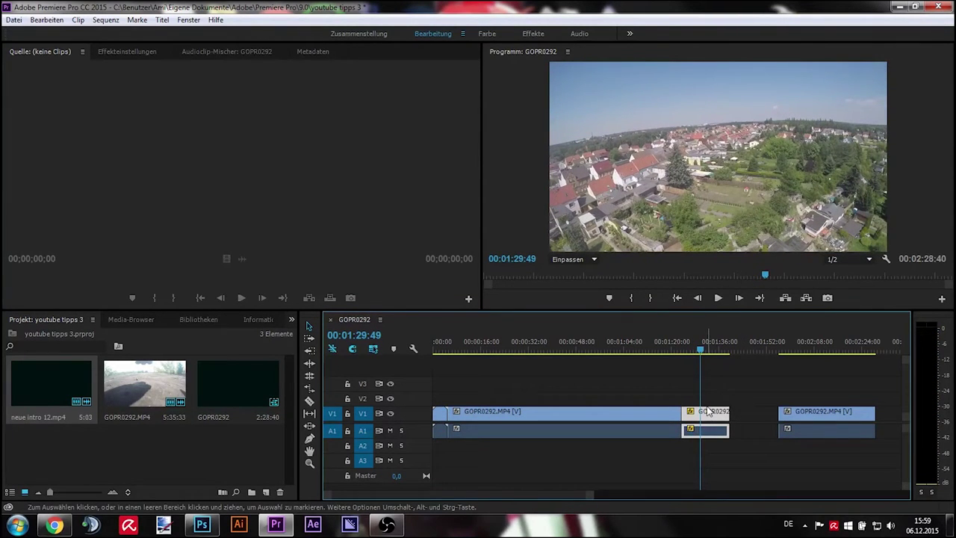
Delete the slowed-down short section and move the last footage section directly against the end of the preceding footage.
key(Delete)
drag(812, 421, 725, 426)
click(661, 344)
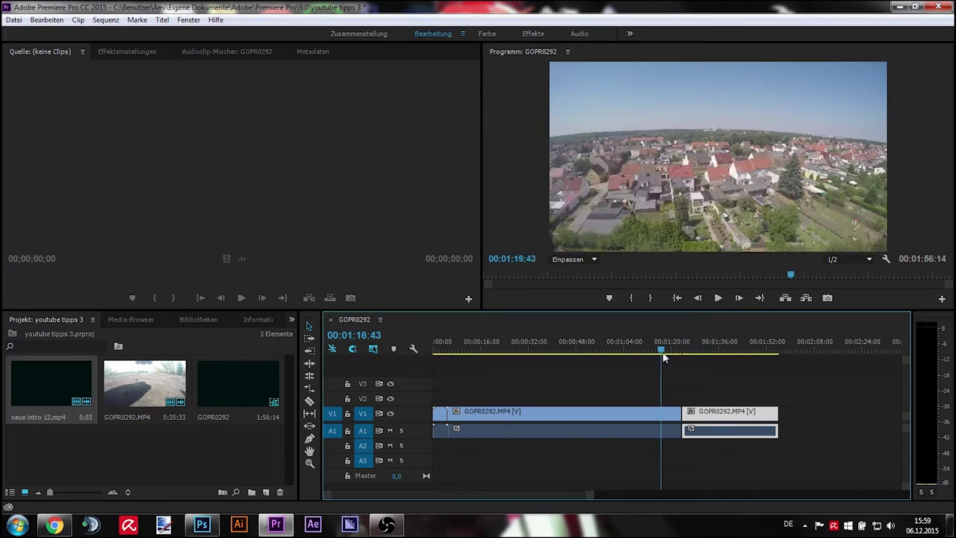
drag(716, 416, 662, 353)
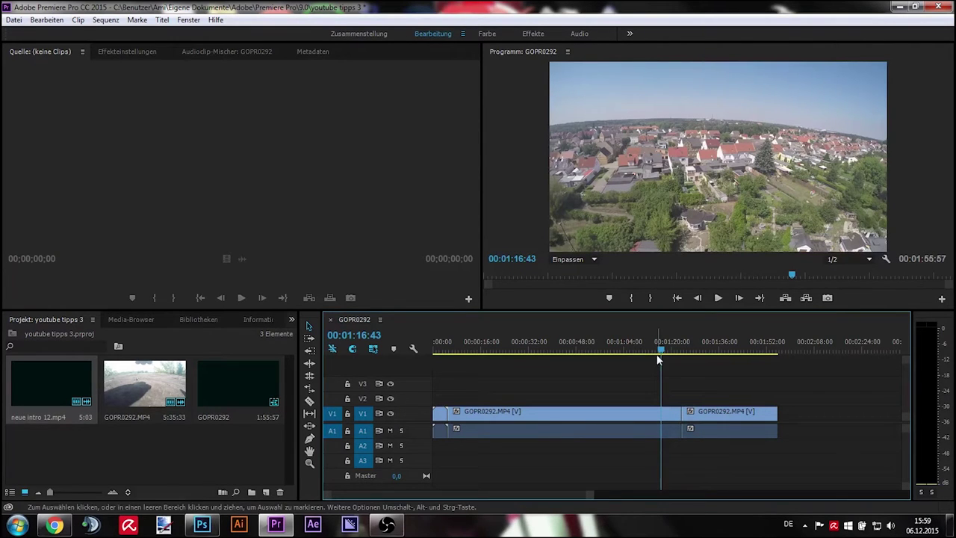
Open the media export settings for the sequence and name the output file "test video youtube" on the Desktop.
click(13, 20)
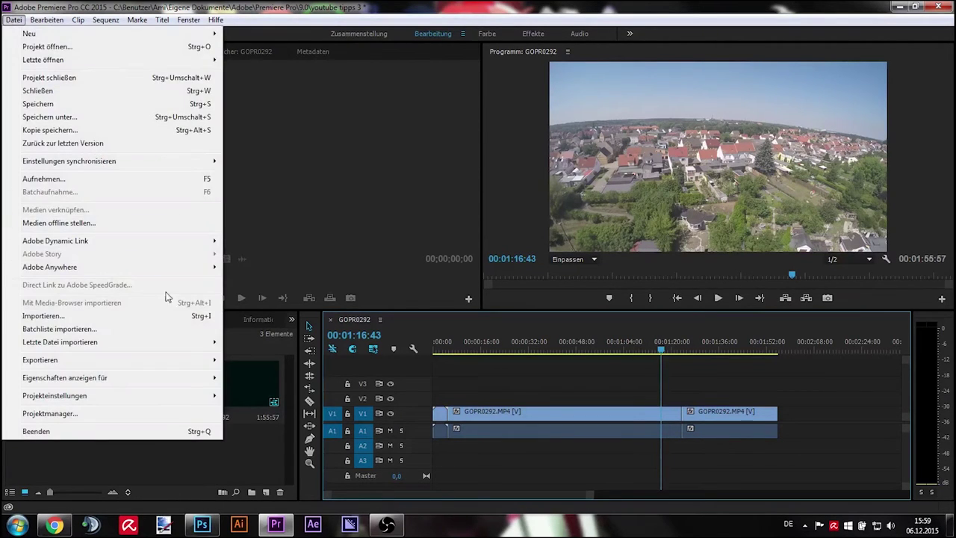
mouse_move(152, 361)
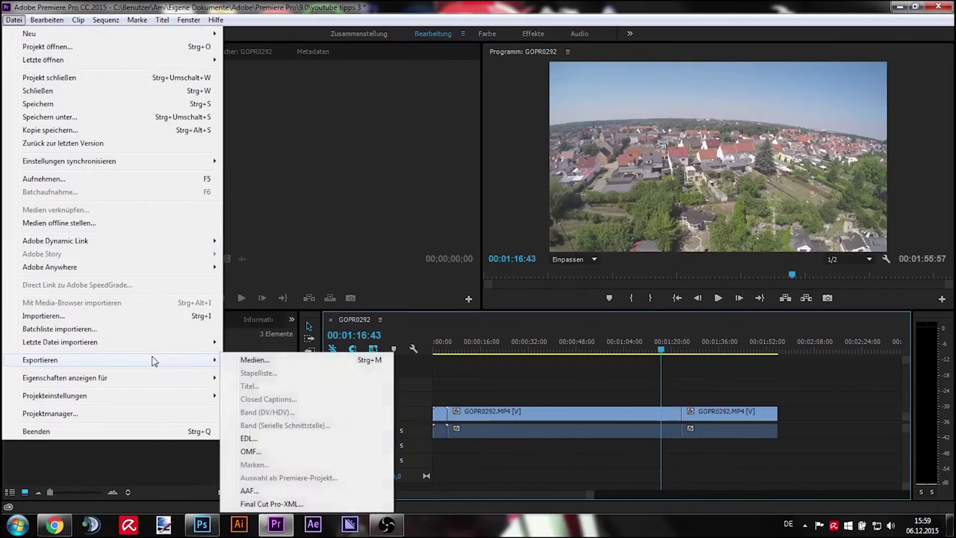
click(255, 360)
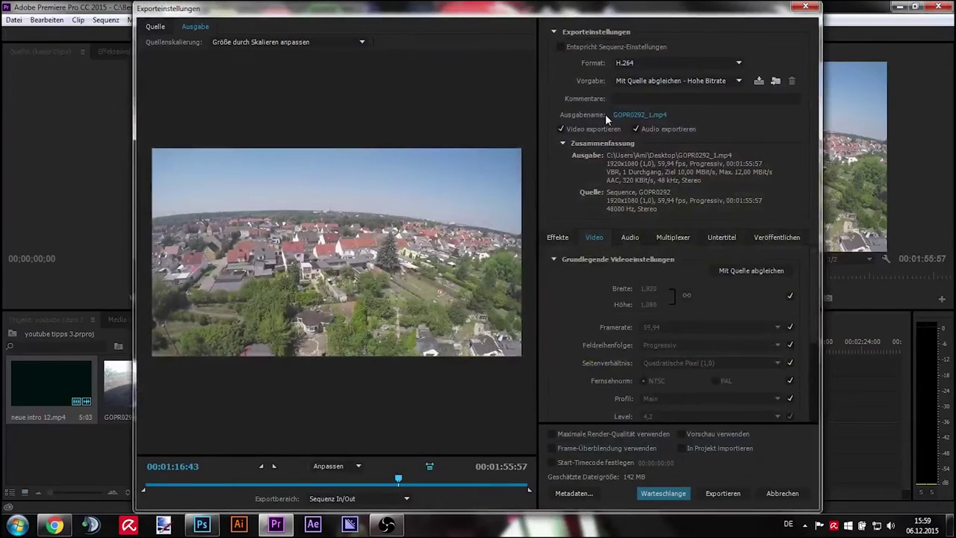
click(624, 116)
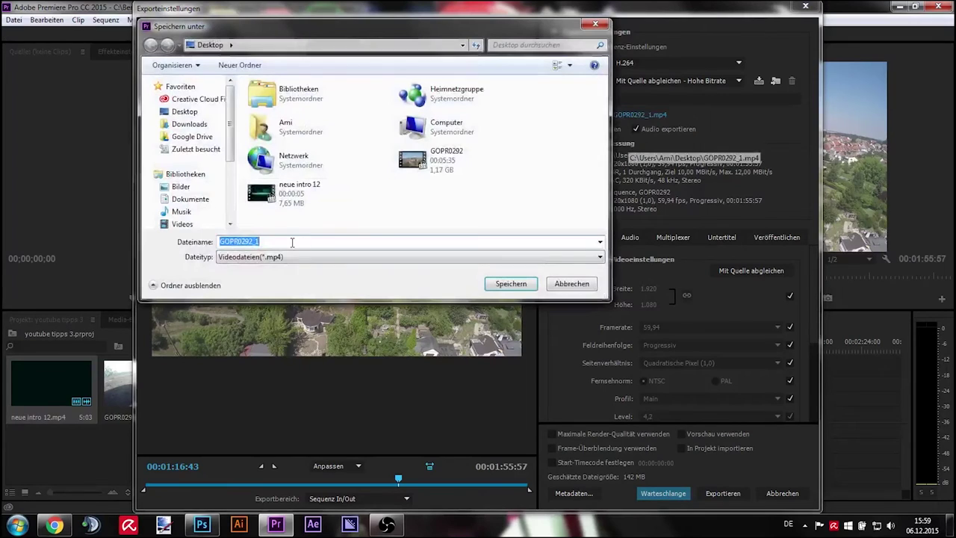
text(tes)
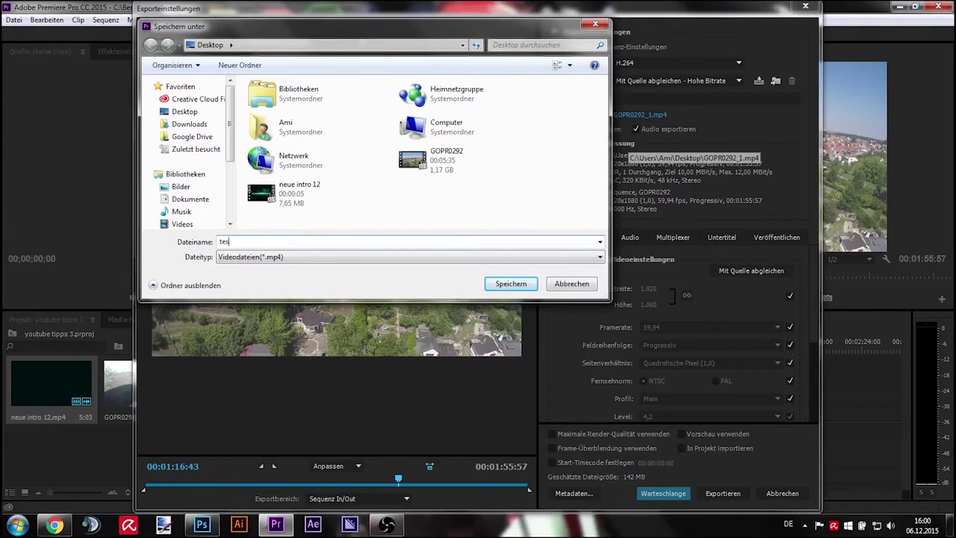
text(t video )
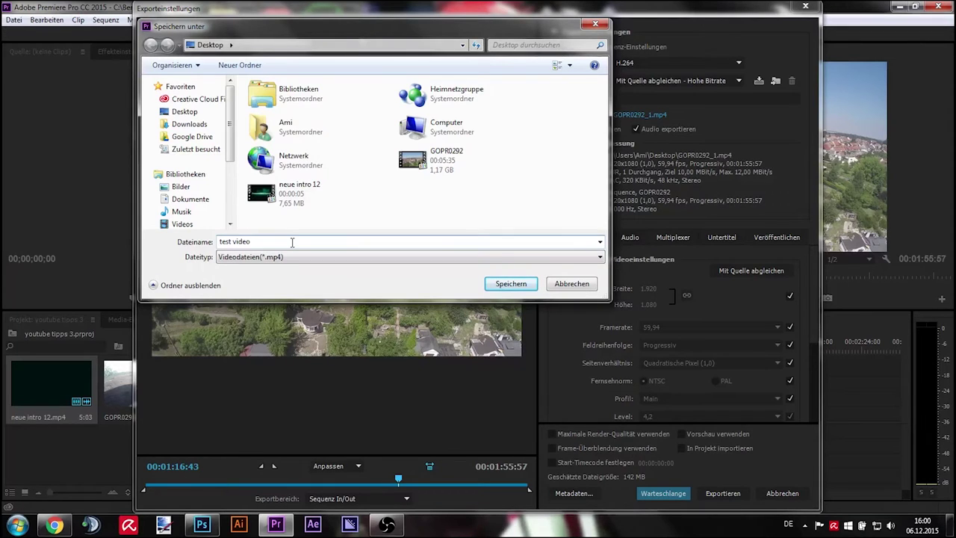
text(youtube)
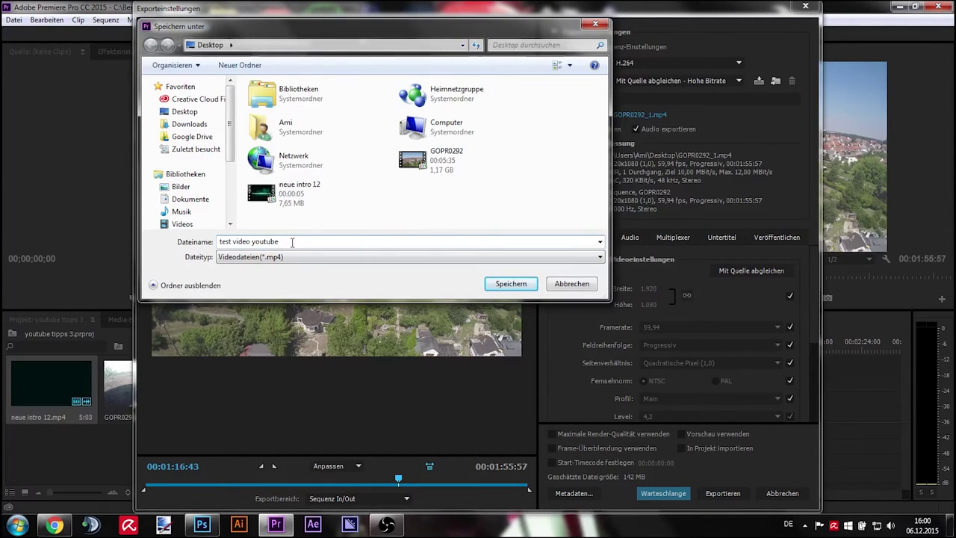
click(511, 284)
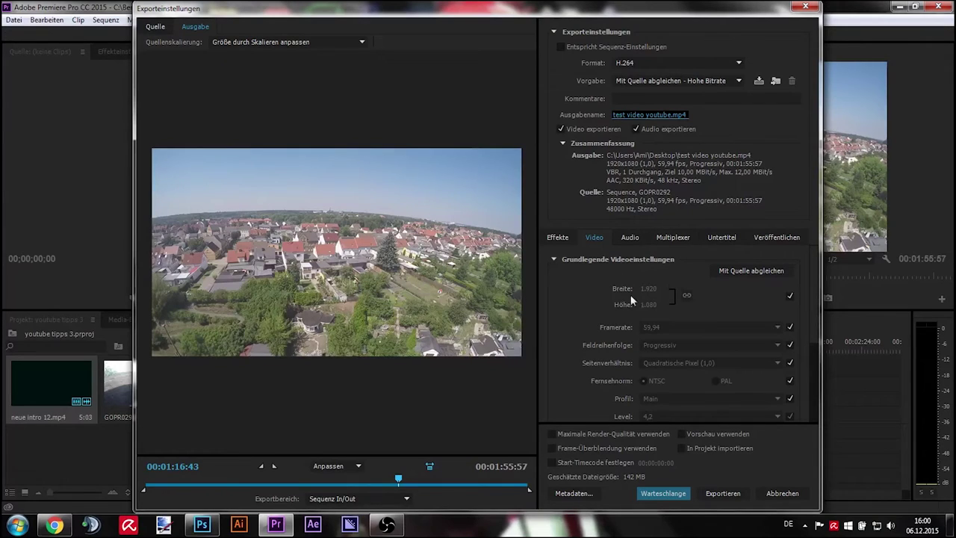
Unlock the export frame size and frame rate from the source, view the frame-rate options, and match both to the source again.
click(790, 296)
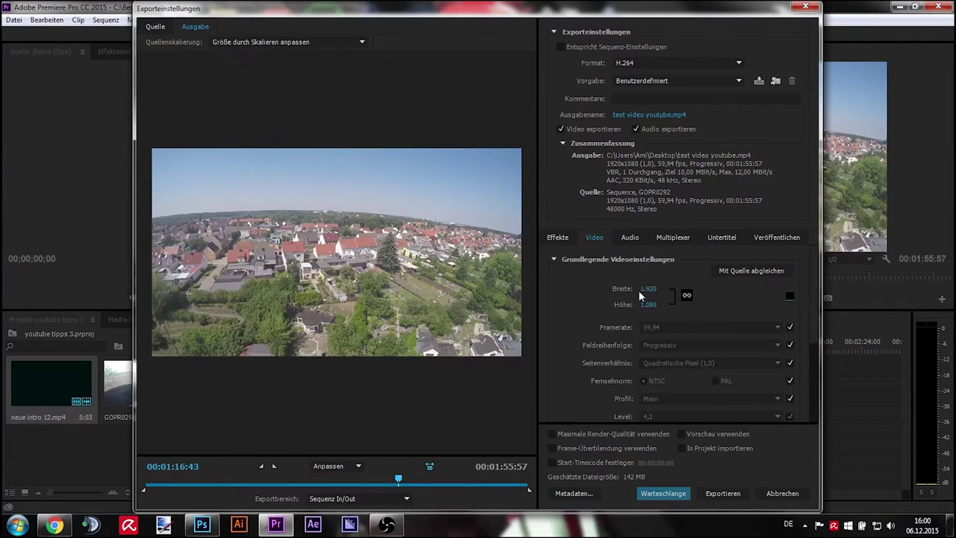
click(790, 295)
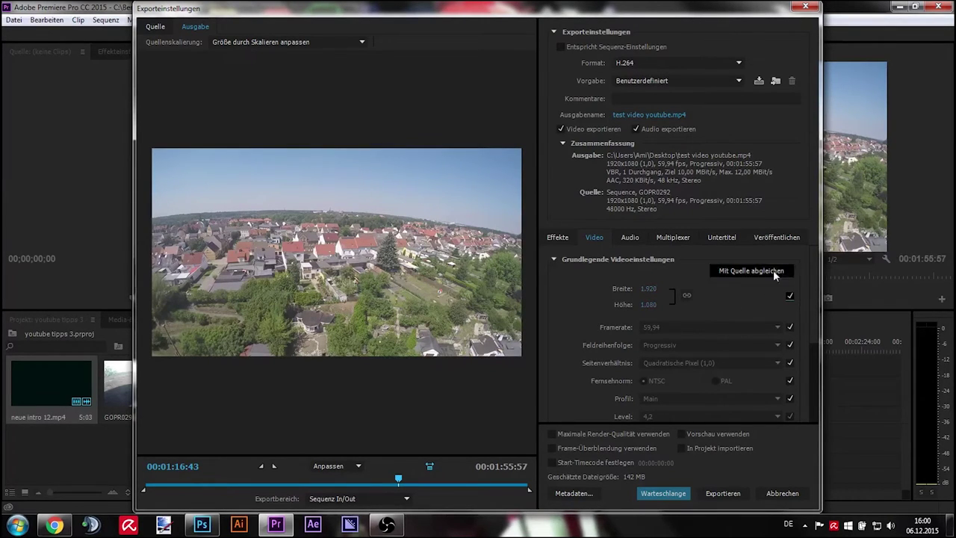
scroll(813, 338, down, 2)
click(790, 295)
click(780, 295)
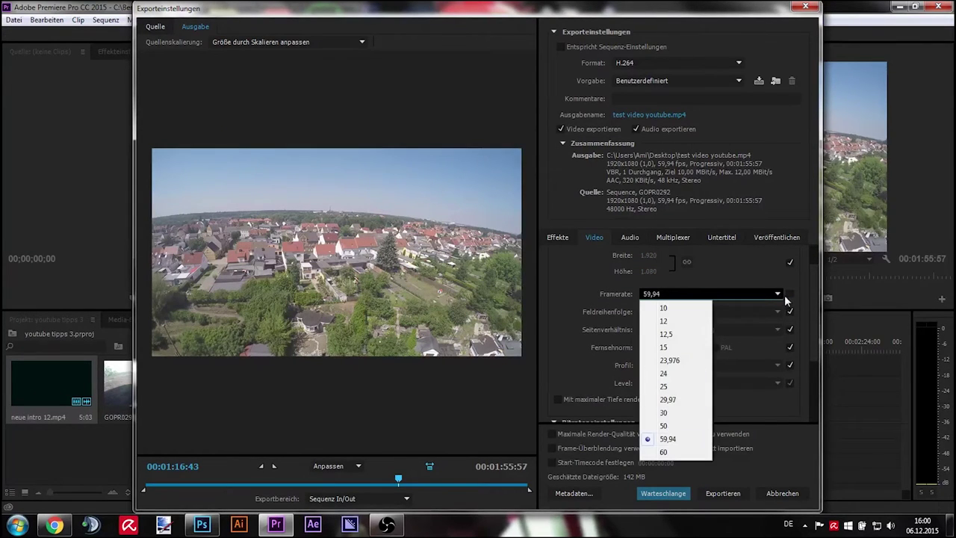
click(788, 297)
click(791, 295)
Set the maximum bitrate to 25 MBit/s and the target bitrate to 20 MBit/s, and close the export settings without exporting.
drag(810, 283, 817, 349)
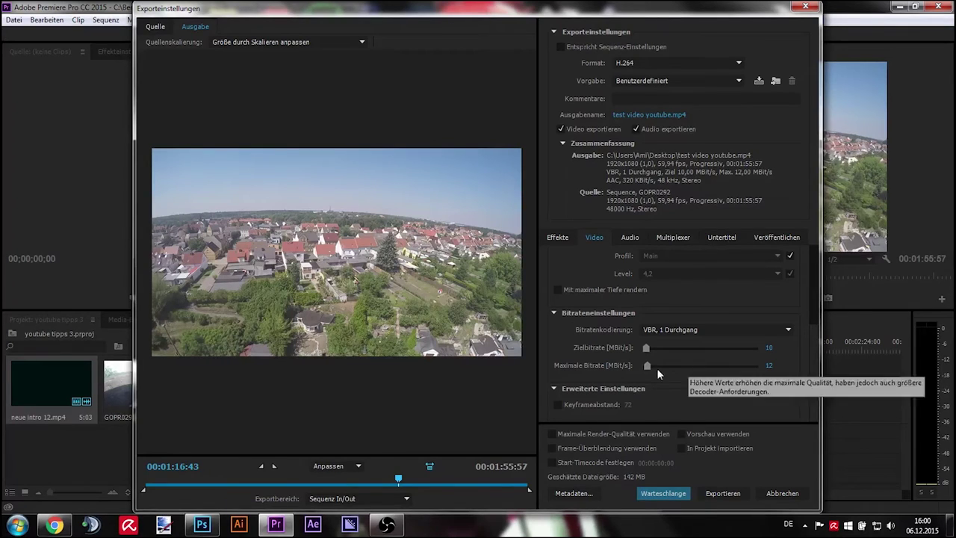
drag(648, 365, 657, 368)
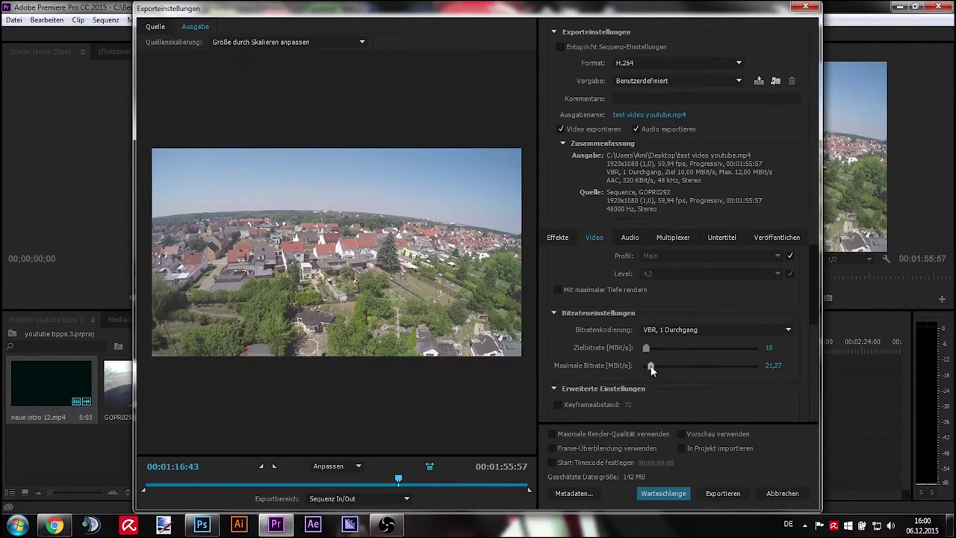
click(770, 366)
text(25)
click(769, 347)
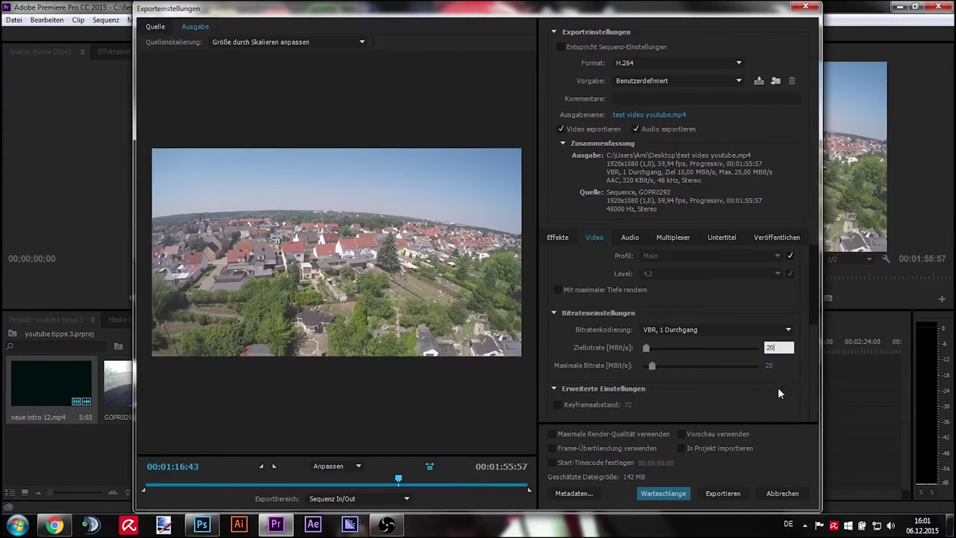
text(20)
key(Return)
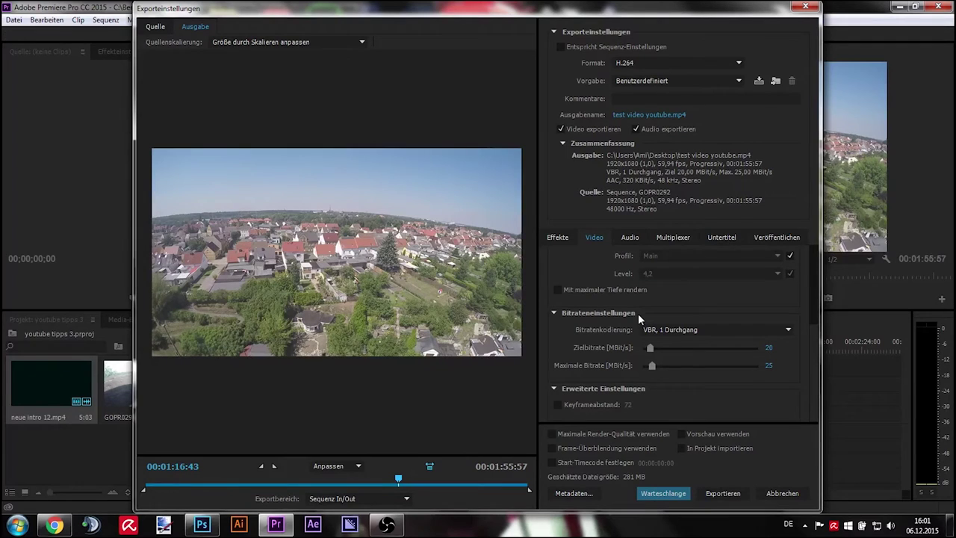
click(806, 7)
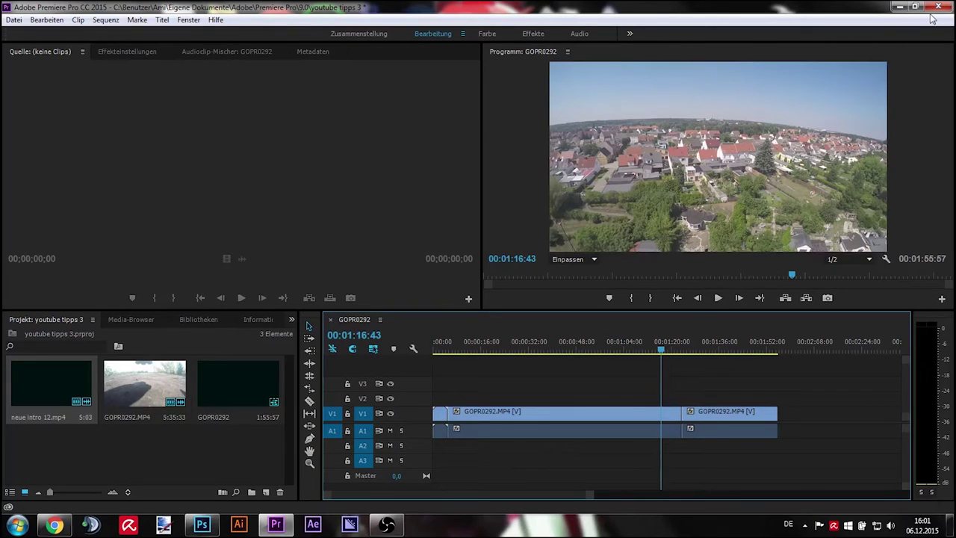
Switch to Photoshop and move the "Thumpnail" text down onto the middle of the coloured light stripes.
click(899, 7)
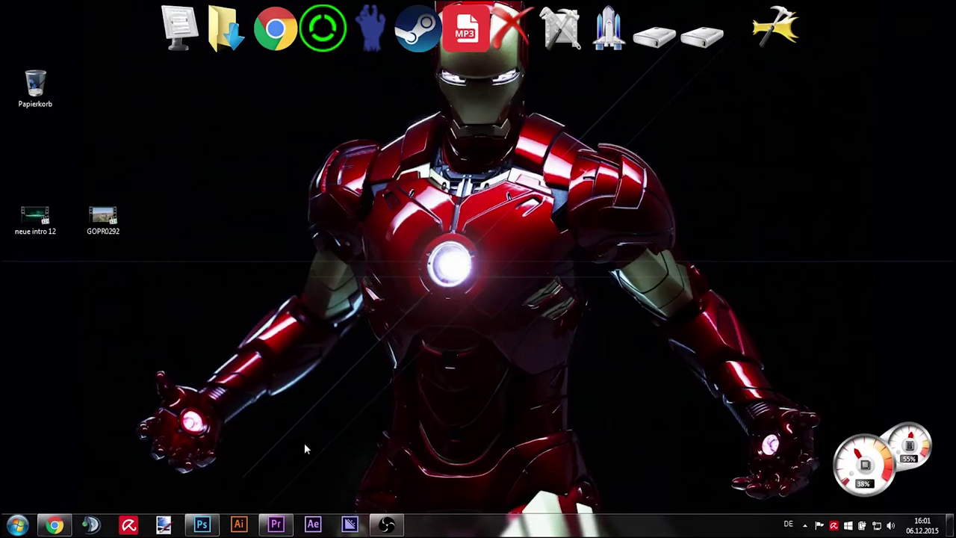
click(202, 525)
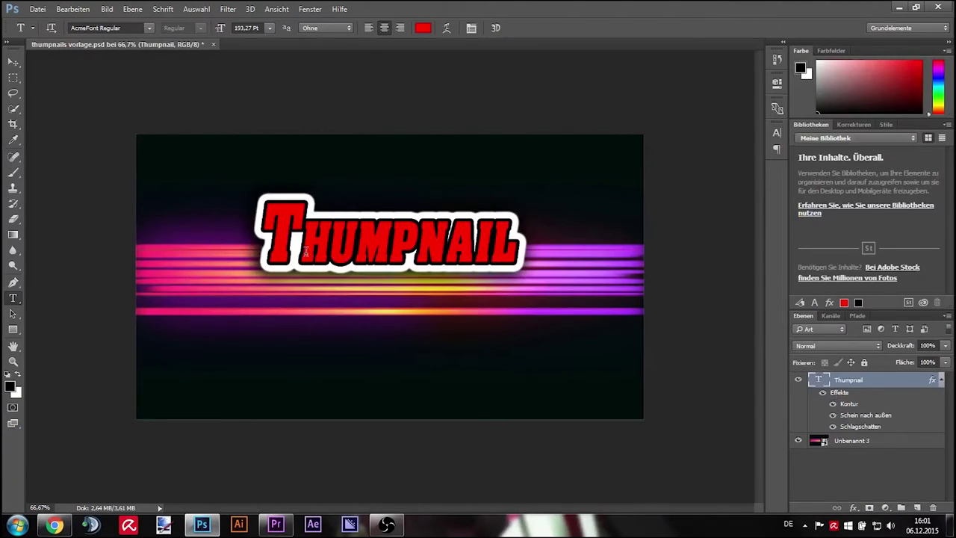
click(14, 61)
drag(321, 247, 327, 284)
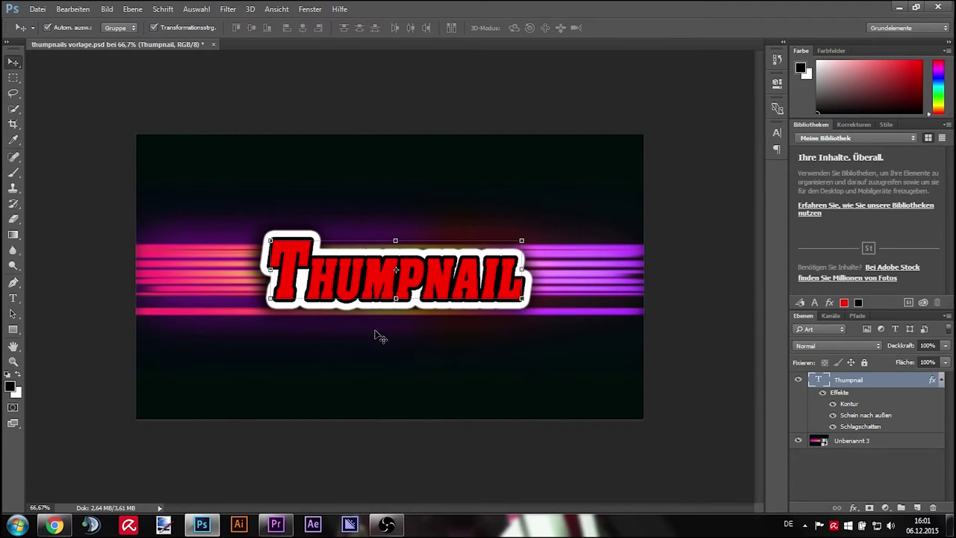
Set up a new document 1280 pixels wide and 720 pixels high, and close its settings without creating it.
click(38, 8)
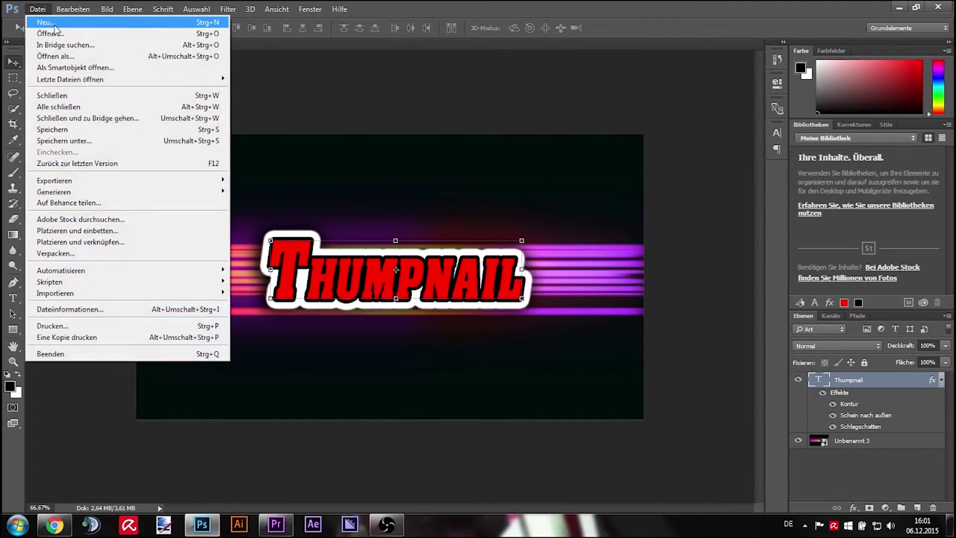
click(54, 28)
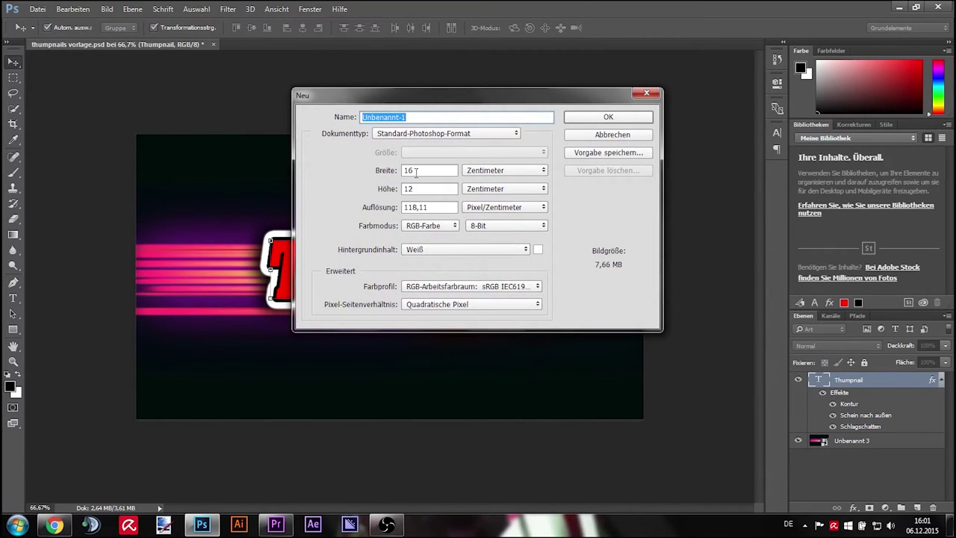
click(506, 171)
click(471, 181)
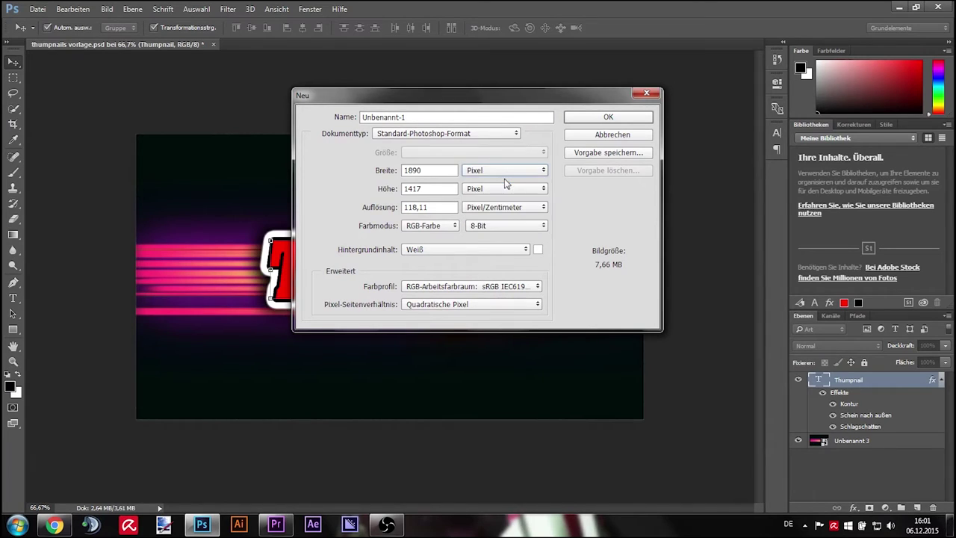
double_click(431, 171)
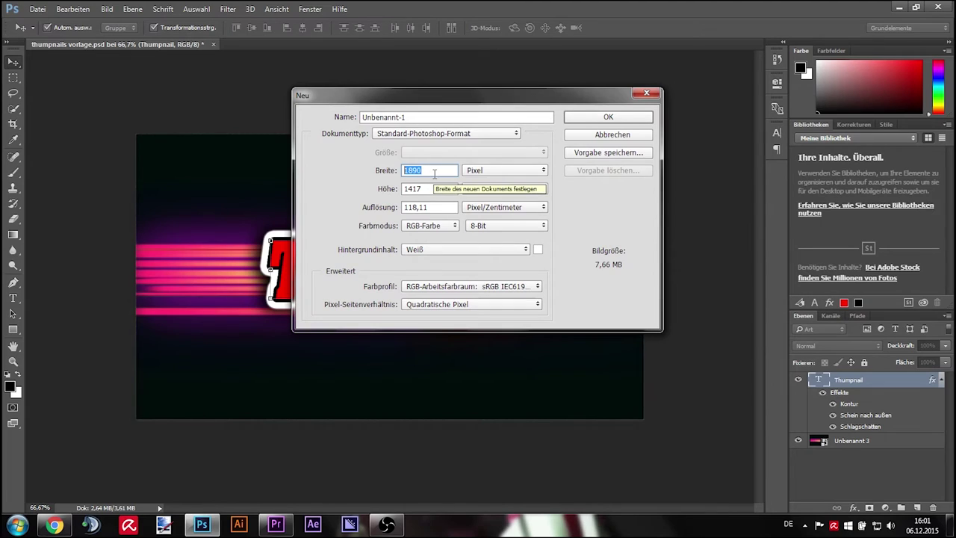
text(1280)
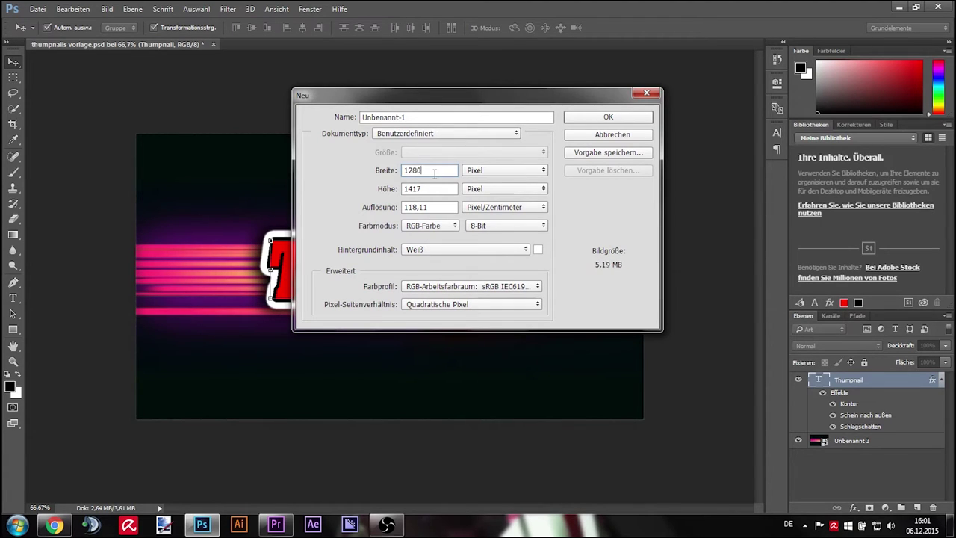
key(Tab)
text(720)
drag(344, 96, 276, 156)
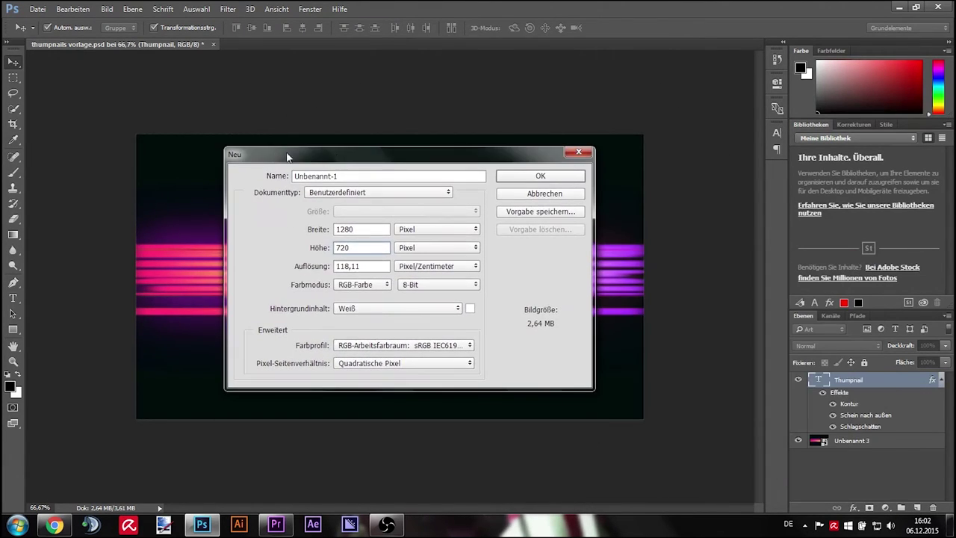
click(580, 153)
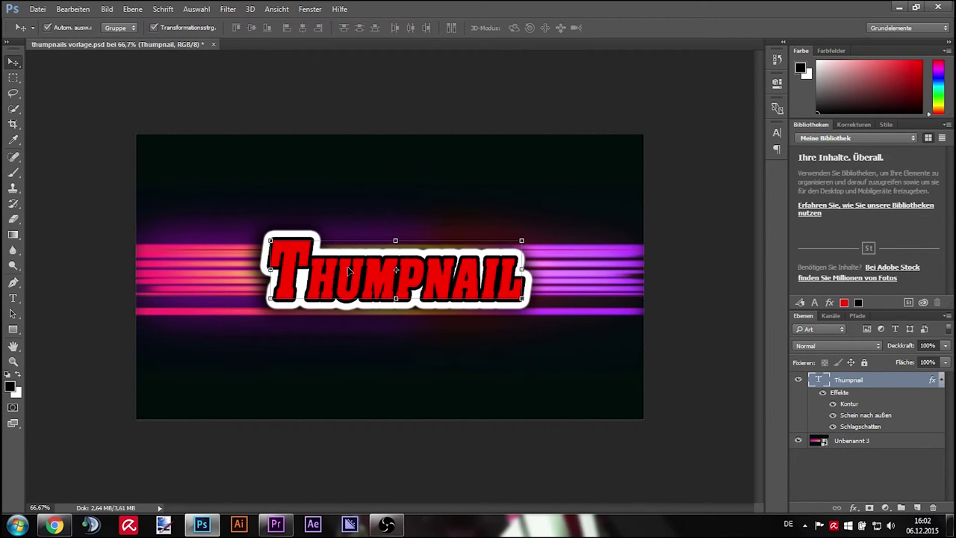
Replace the "Thumpnail" text on the light stripes with "Copter Flug" and nudge it slightly up and to the right.
click(13, 298)
click(338, 296)
drag(266, 281, 535, 288)
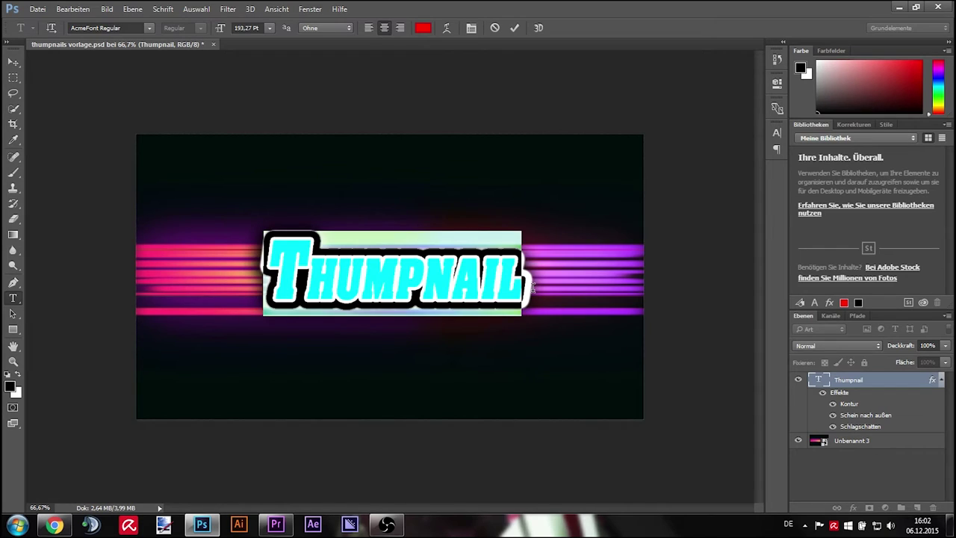
text(Cop)
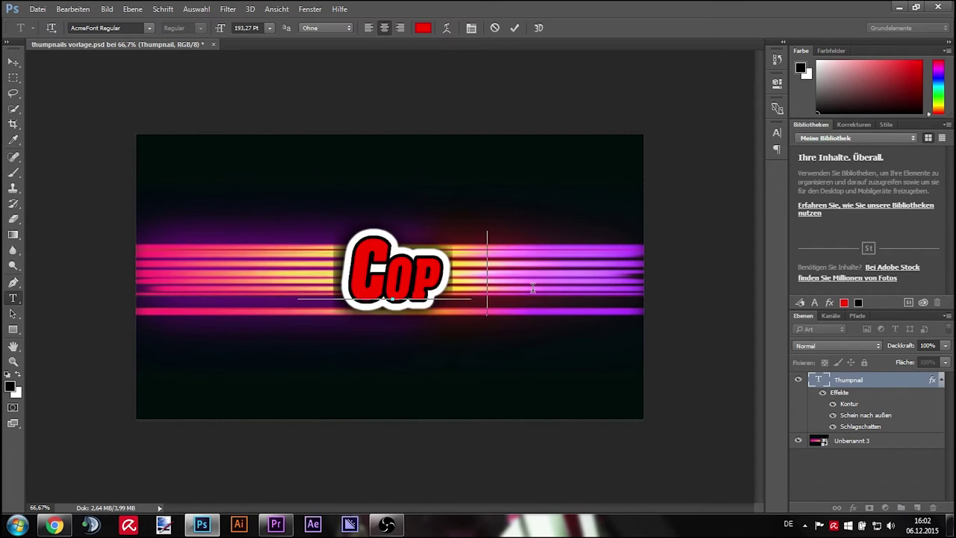
key(BackSpace)
text(ter )
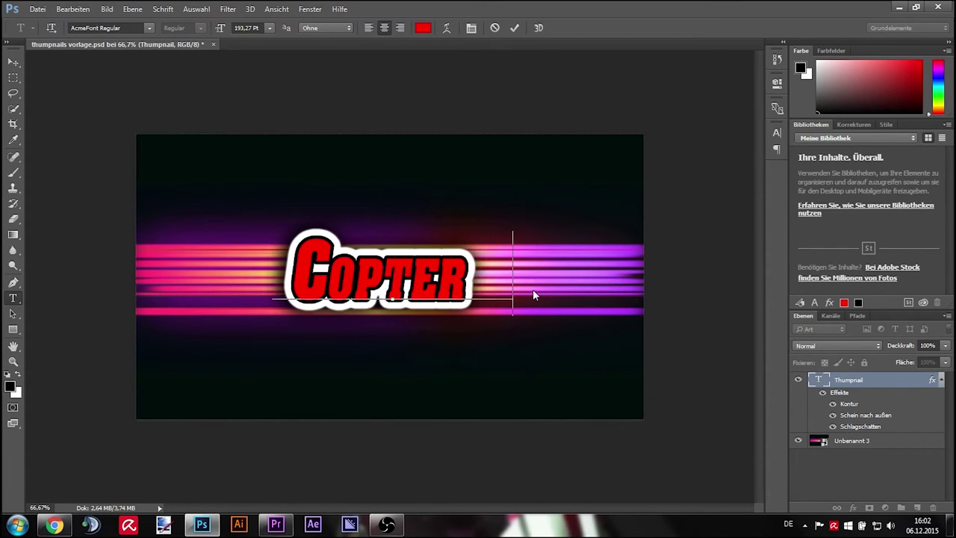
text(Flug)
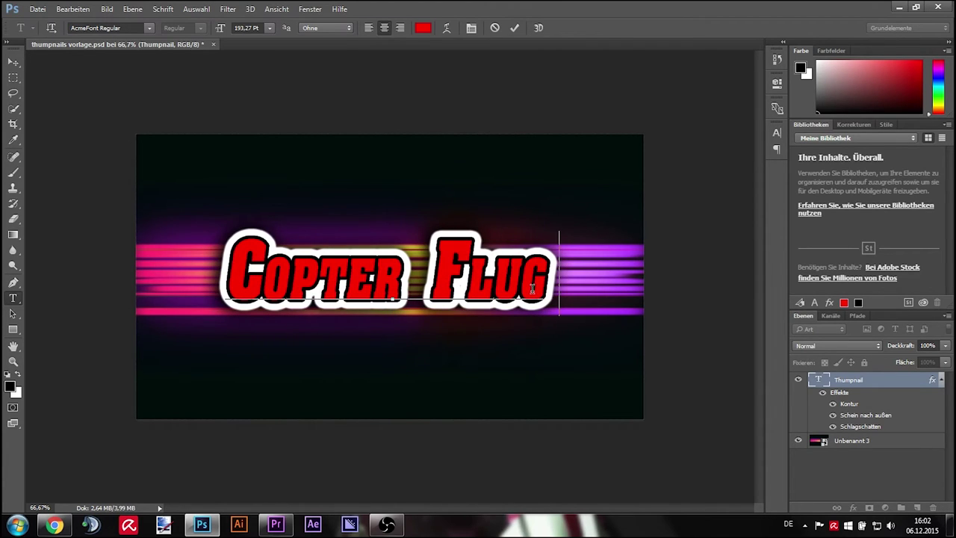
drag(456, 348, 461, 339)
key(ctrl+z)
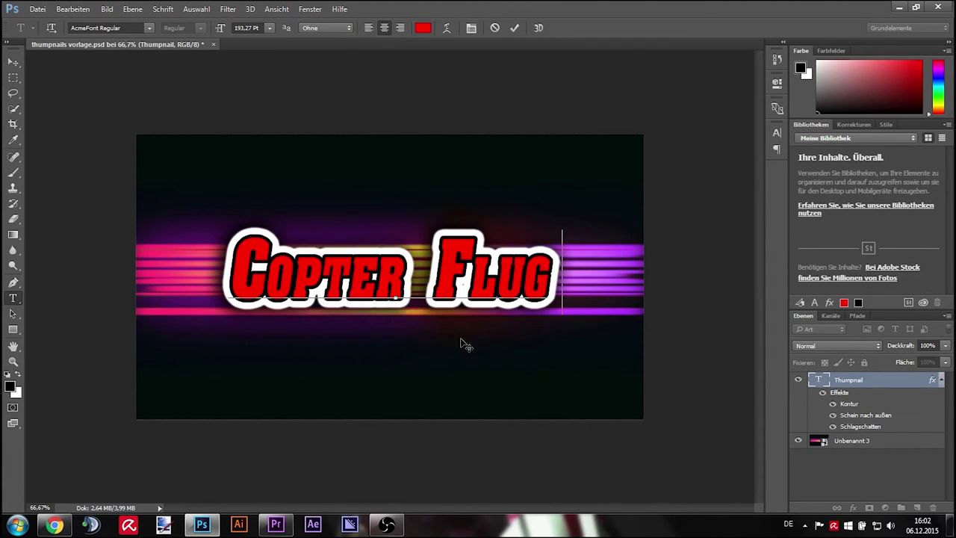
Recolour the whole "Copter Flug" text bright green (#06ff00).
click(777, 132)
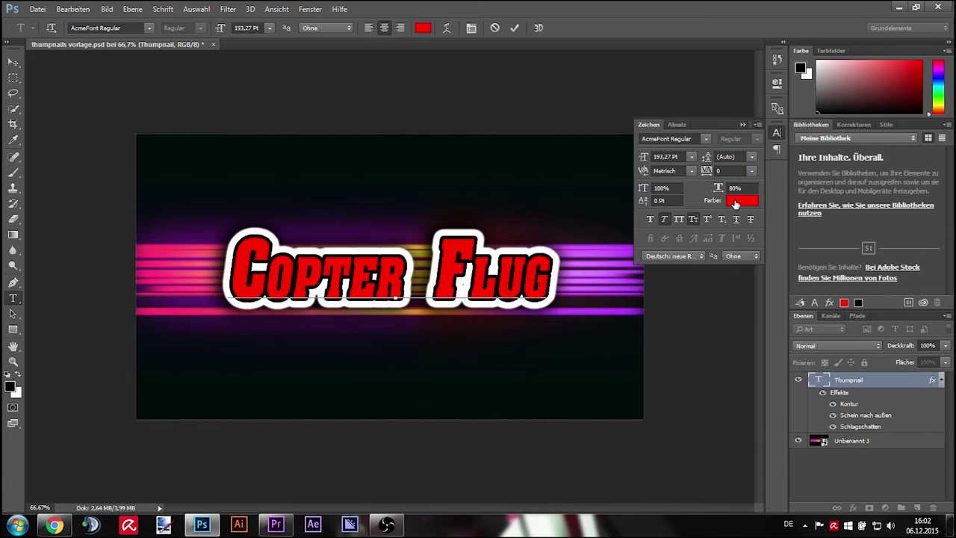
drag(236, 276, 607, 312)
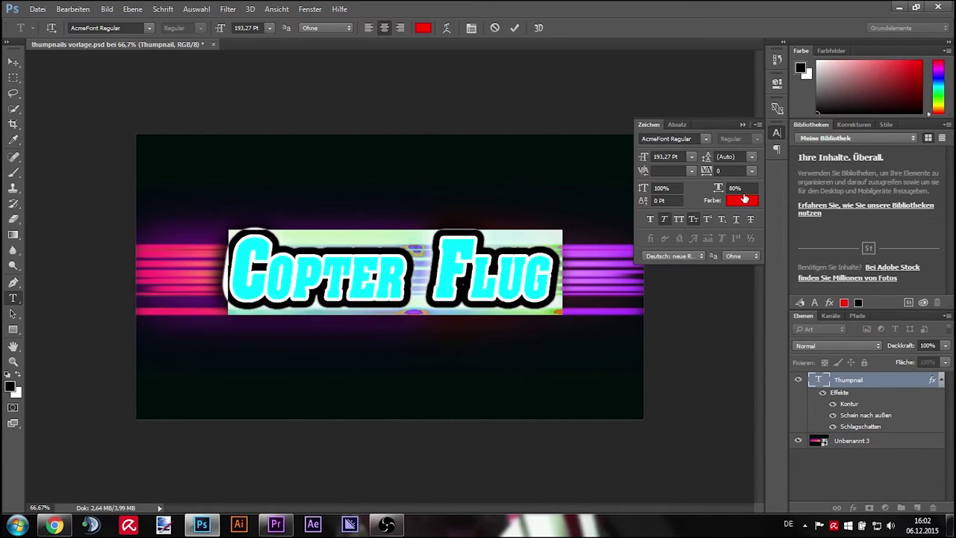
click(742, 200)
click(456, 208)
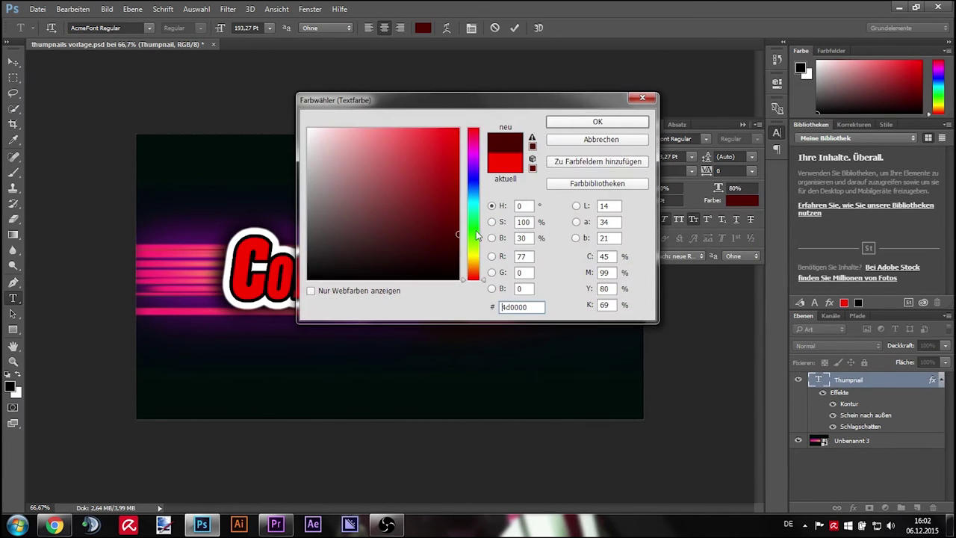
click(469, 228)
drag(449, 172, 469, 127)
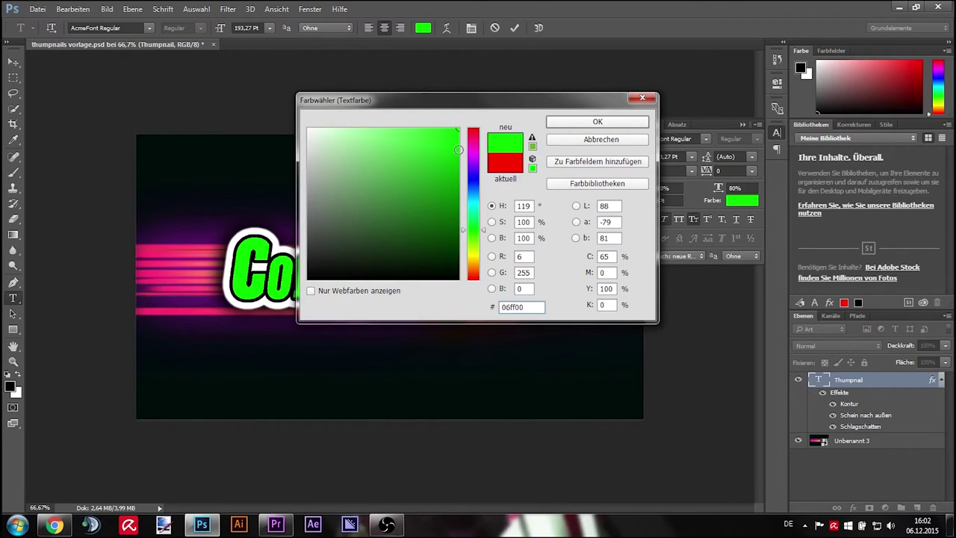
click(597, 122)
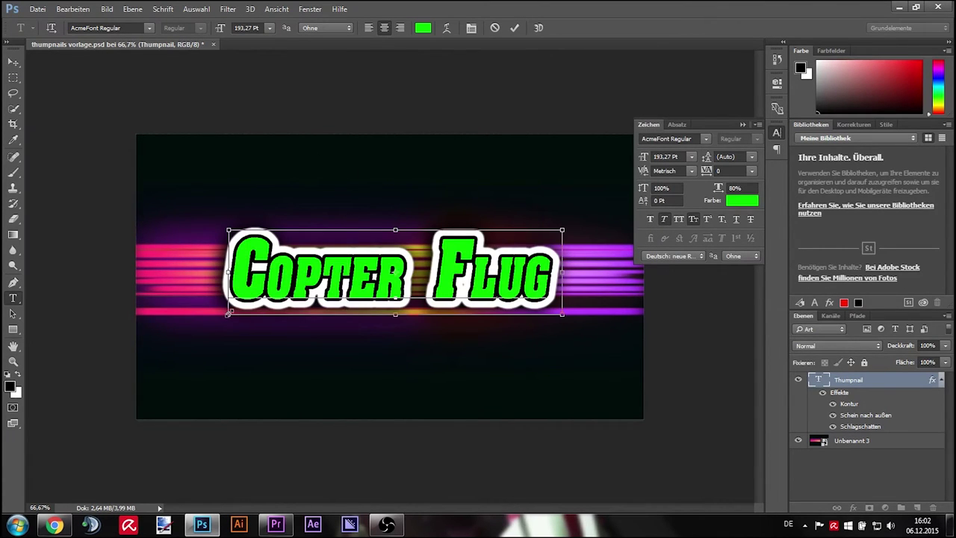
Enlarge the "Copter Flug" text to about 278 pt, move it over the middle of the stripes and commit the text edit.
drag(226, 224, 151, 191)
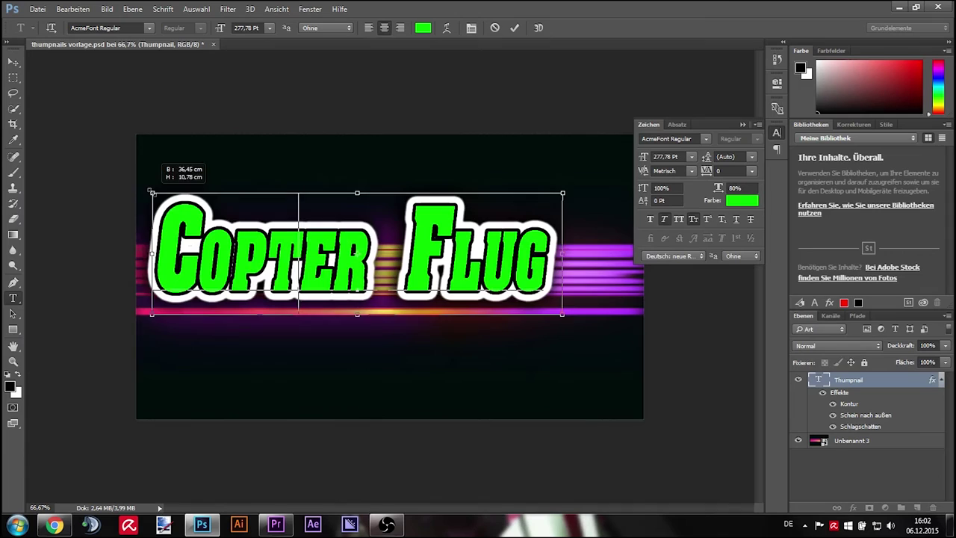
drag(341, 326, 357, 341)
click(743, 126)
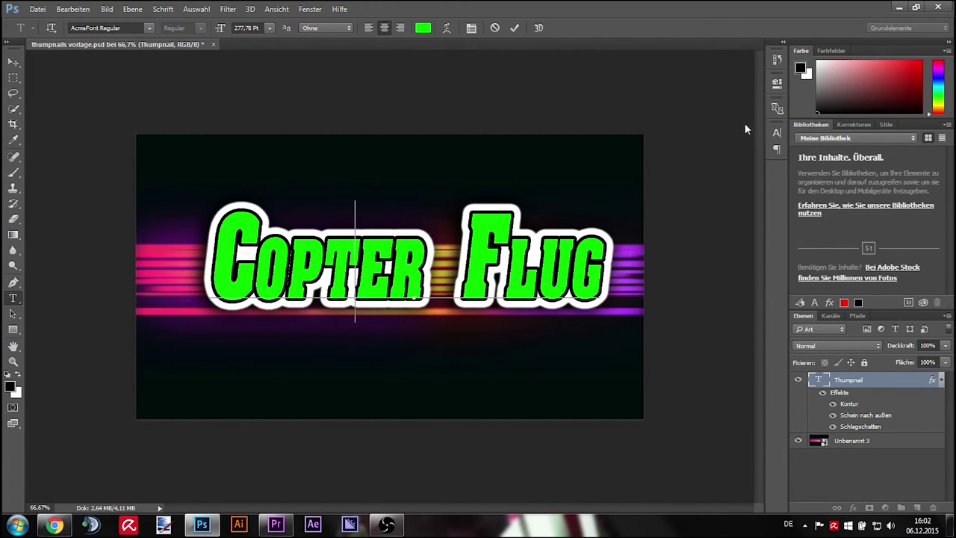
click(515, 28)
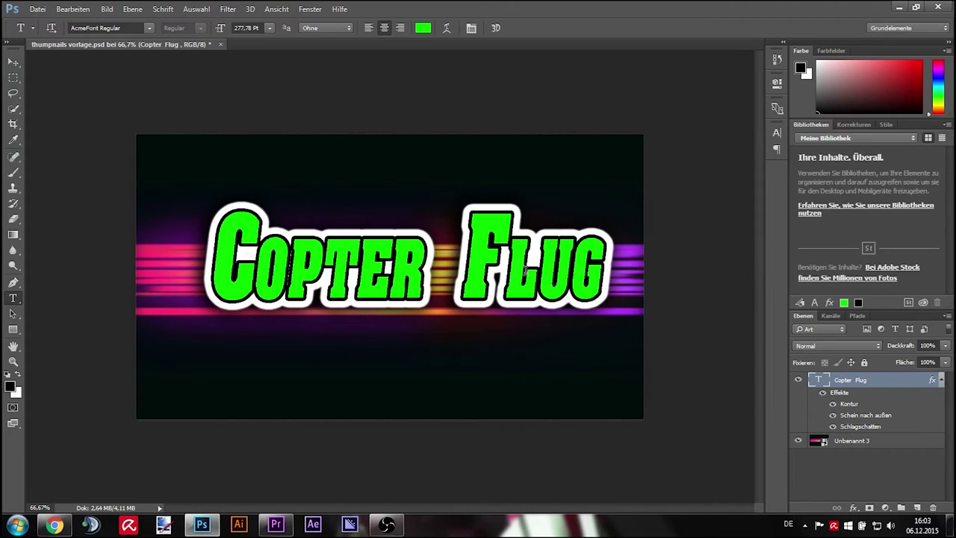
Choose JPEG as the format for saving a copy of the thumbnail to the Desktop, and cancel the save.
click(38, 9)
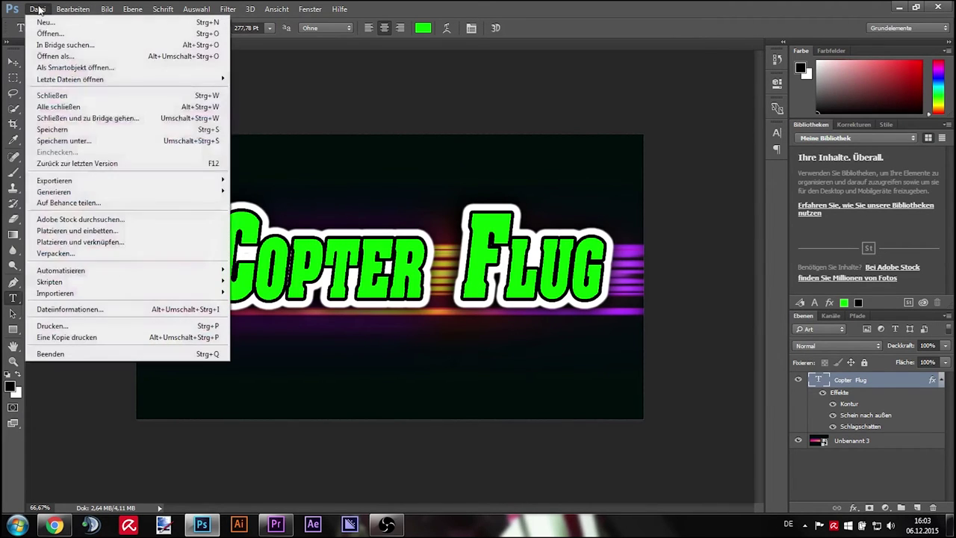
click(117, 140)
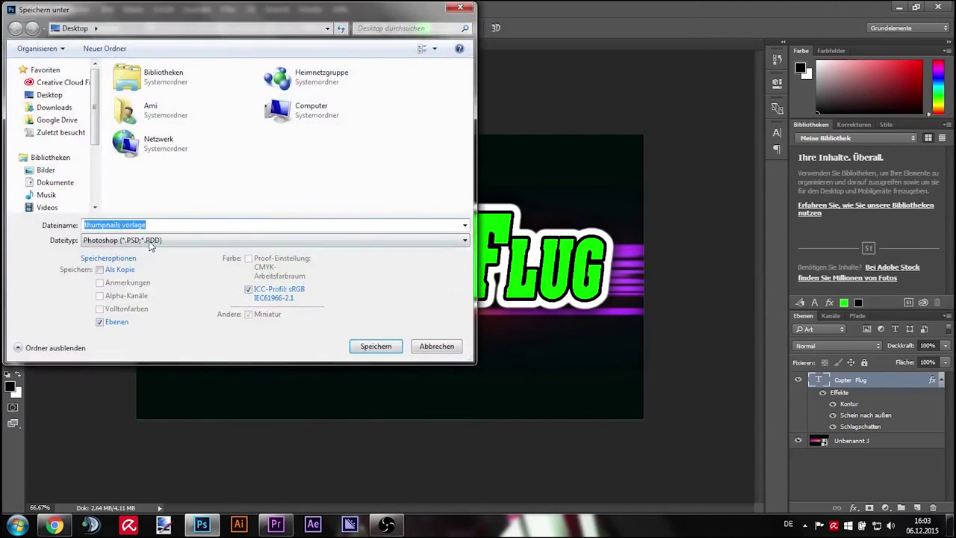
click(150, 240)
click(153, 331)
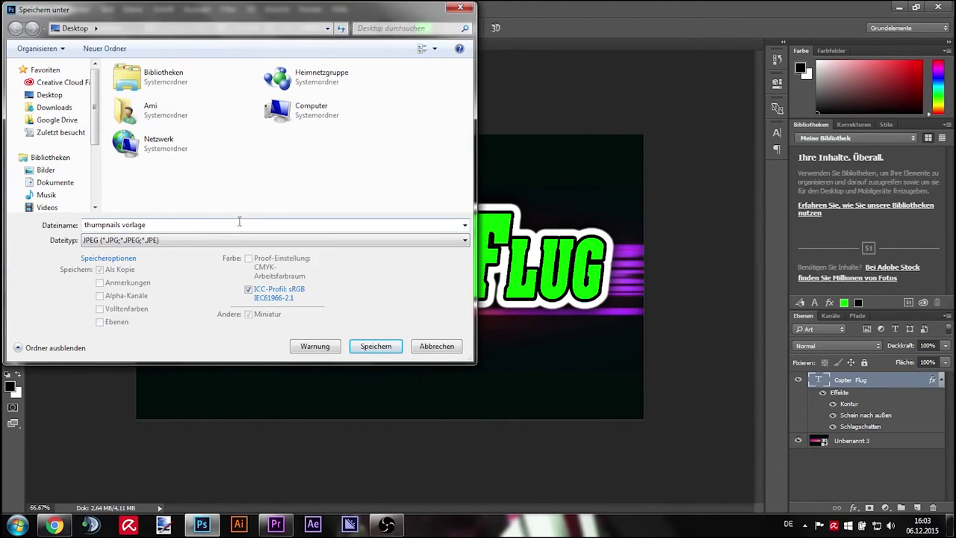
key(ctrl+a)
click(194, 226)
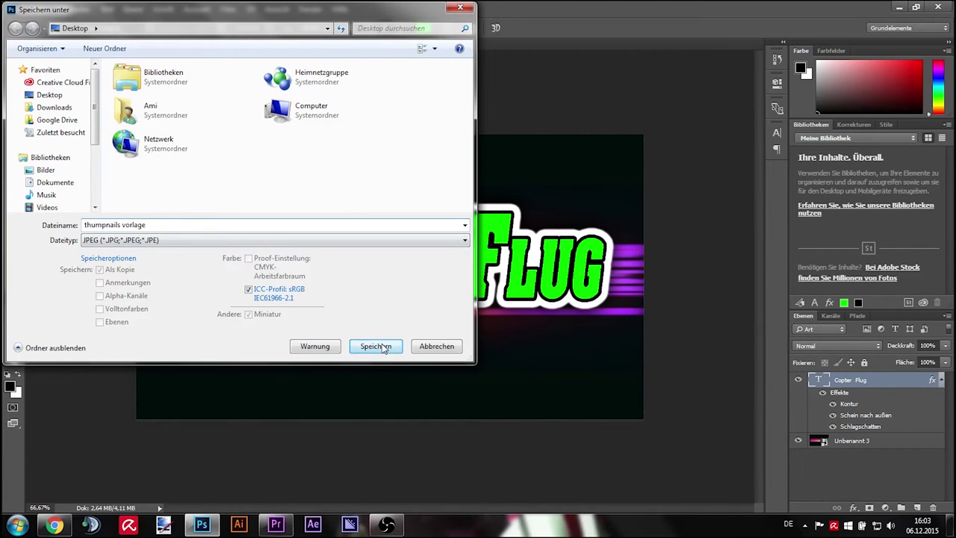
click(459, 9)
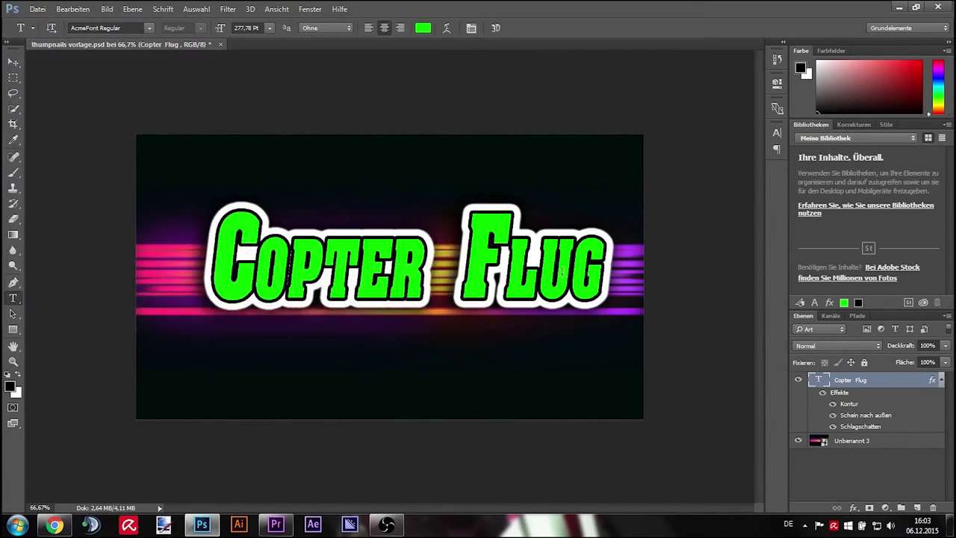
Close Photoshop and Premiere Pro, discarding the changes in both projects.
click(936, 8)
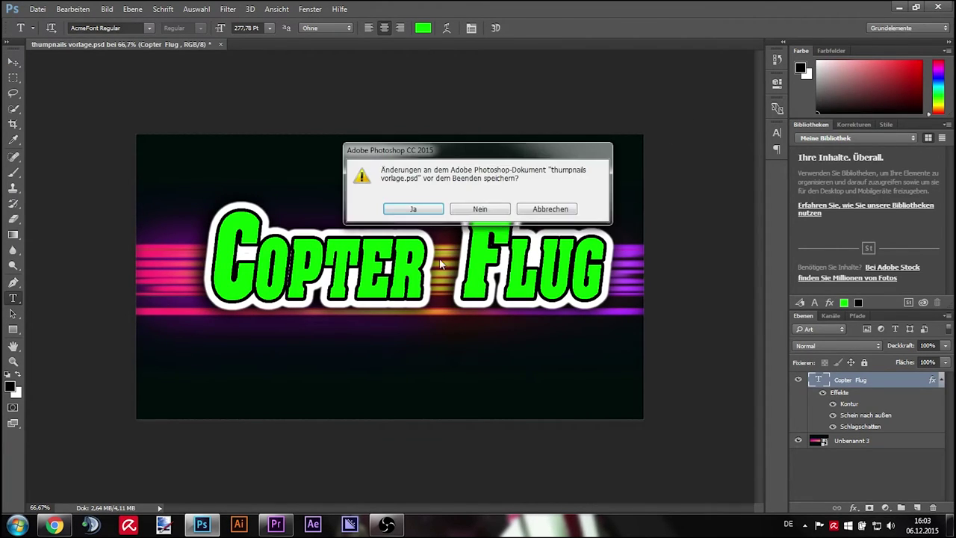
click(474, 209)
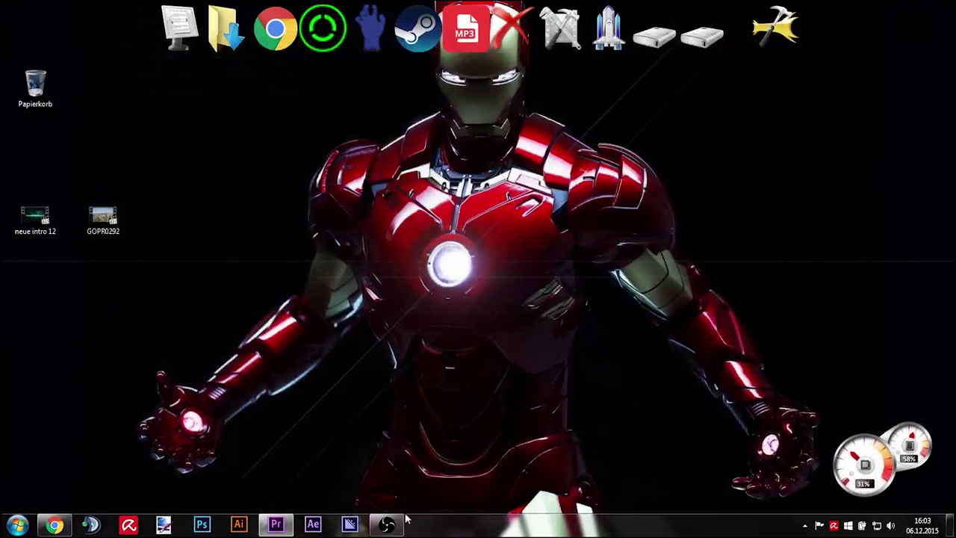
click(277, 524)
click(940, 8)
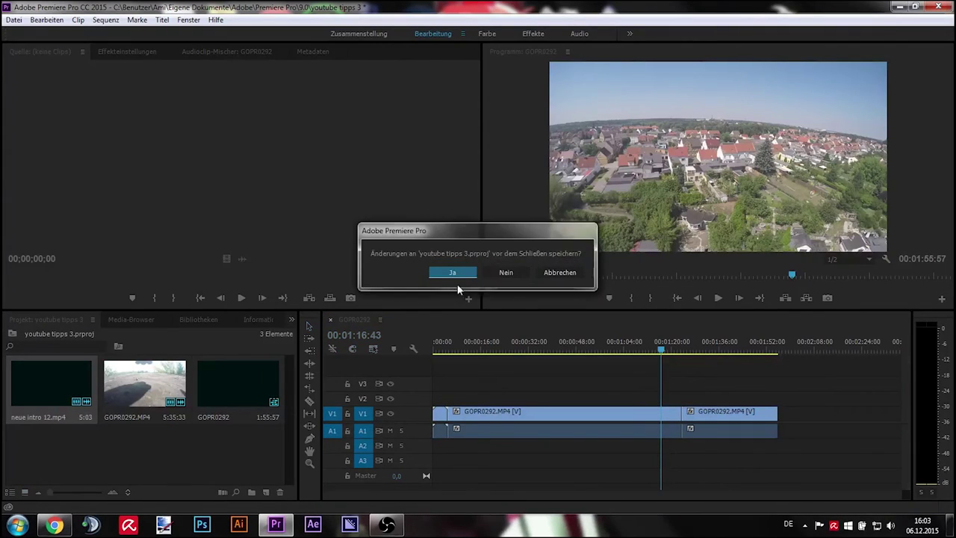
click(506, 272)
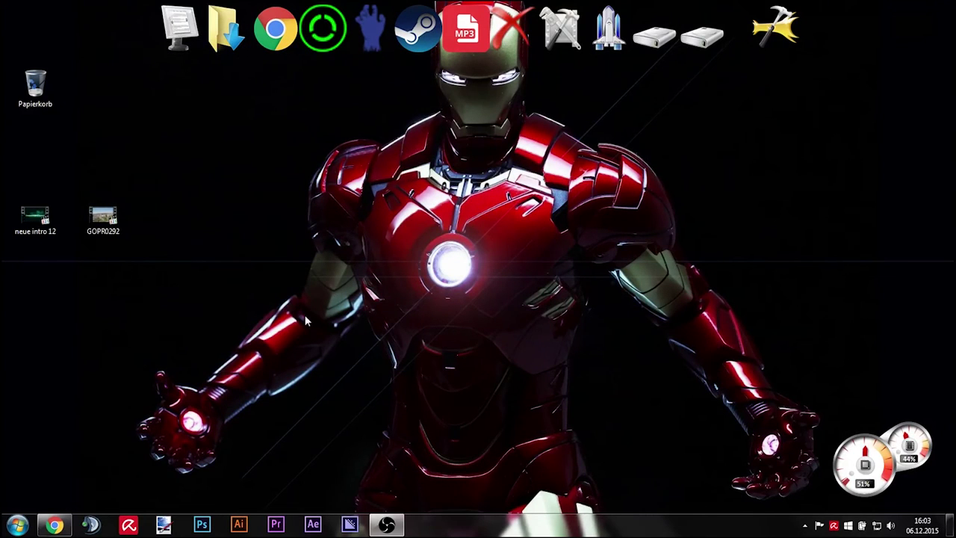
Switch to YouTube in Chrome and upload the video "neue intro 12" from the Desktop.
mouse_move(53, 528)
click(54, 528)
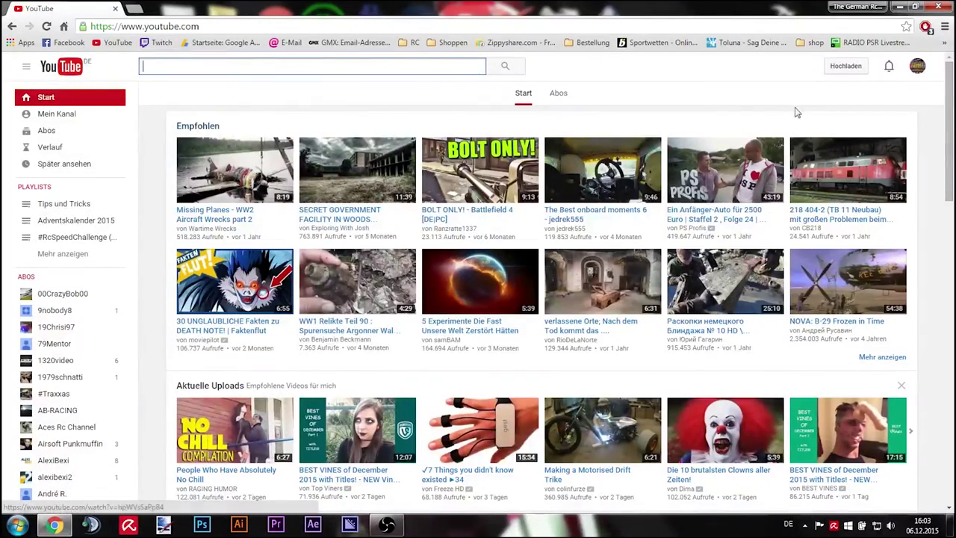
click(848, 66)
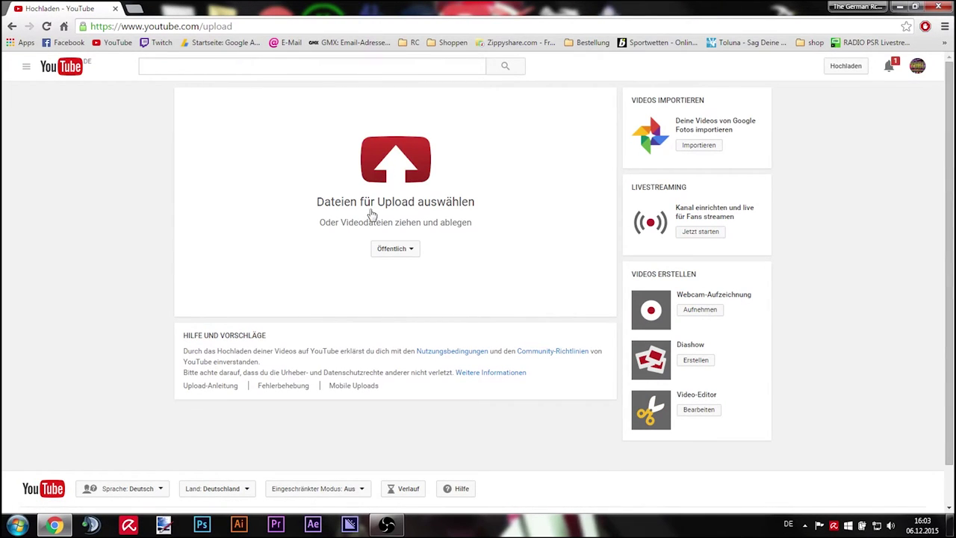
click(399, 167)
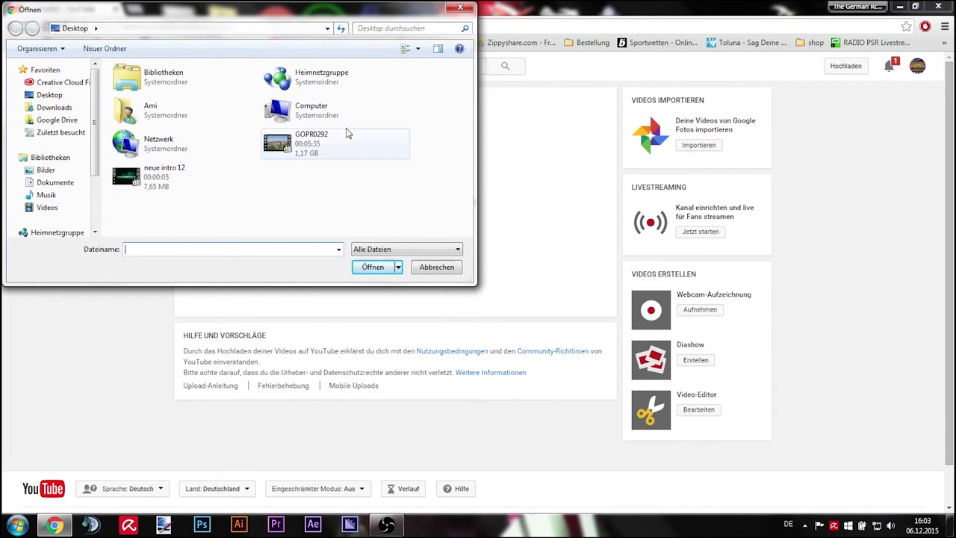
click(163, 186)
click(374, 267)
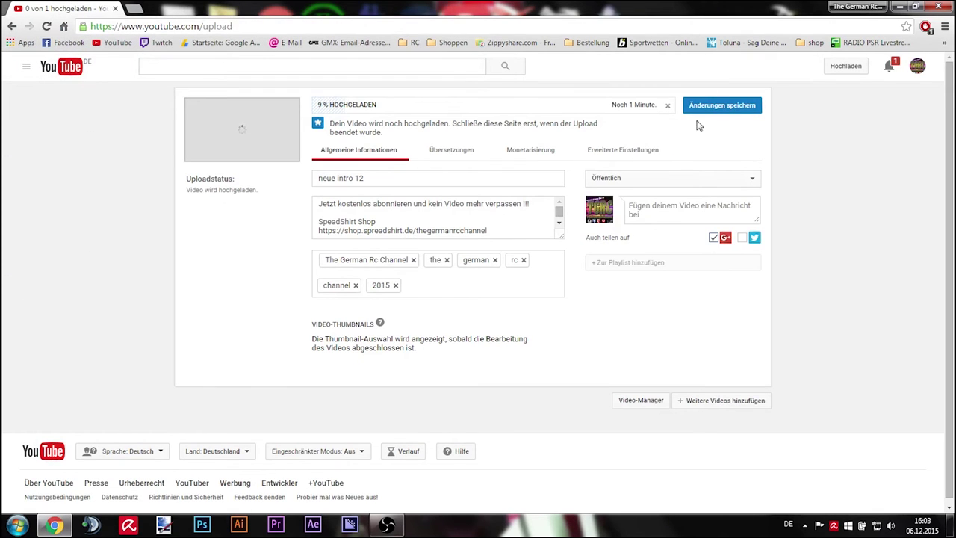
Look through the video's visibility options, choose Öffentlich, and change the visibility to Privat.
click(646, 182)
click(645, 187)
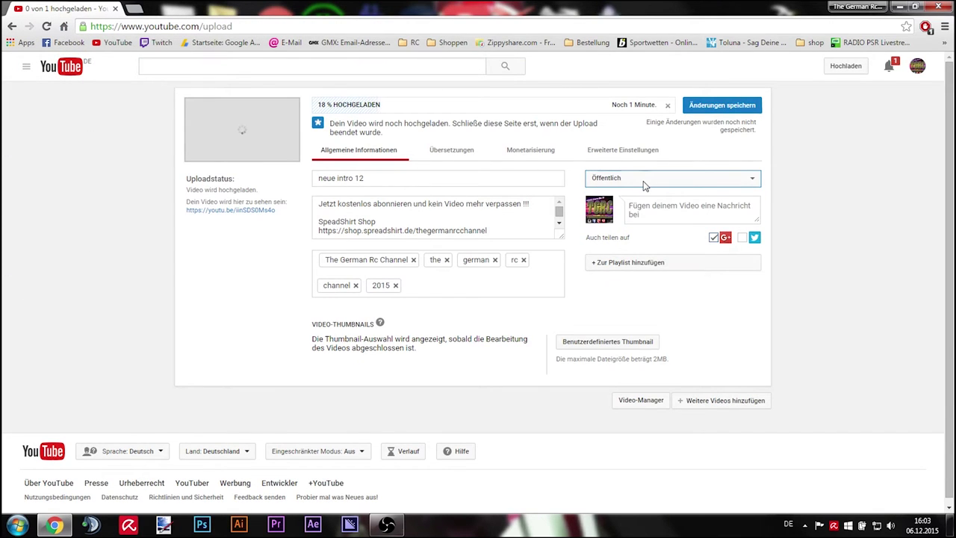
click(652, 180)
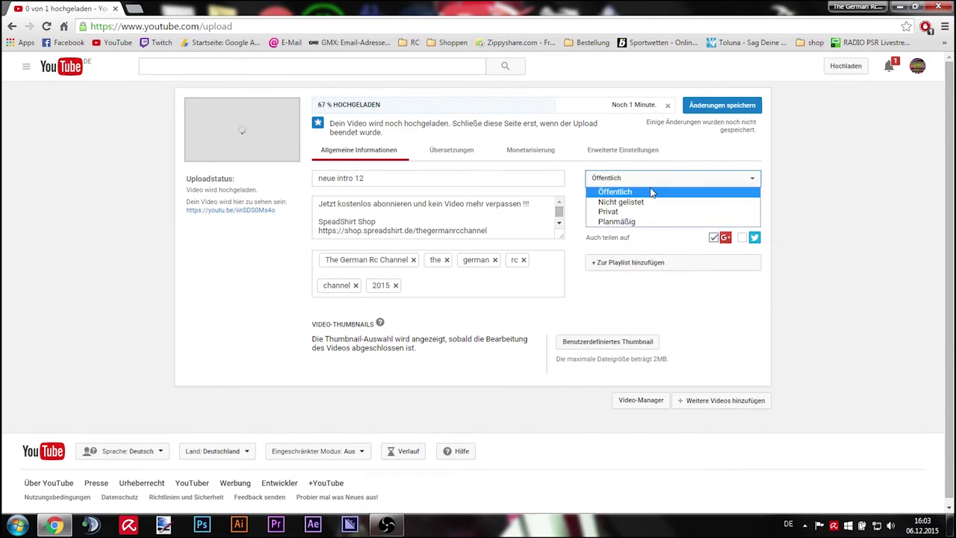
click(650, 192)
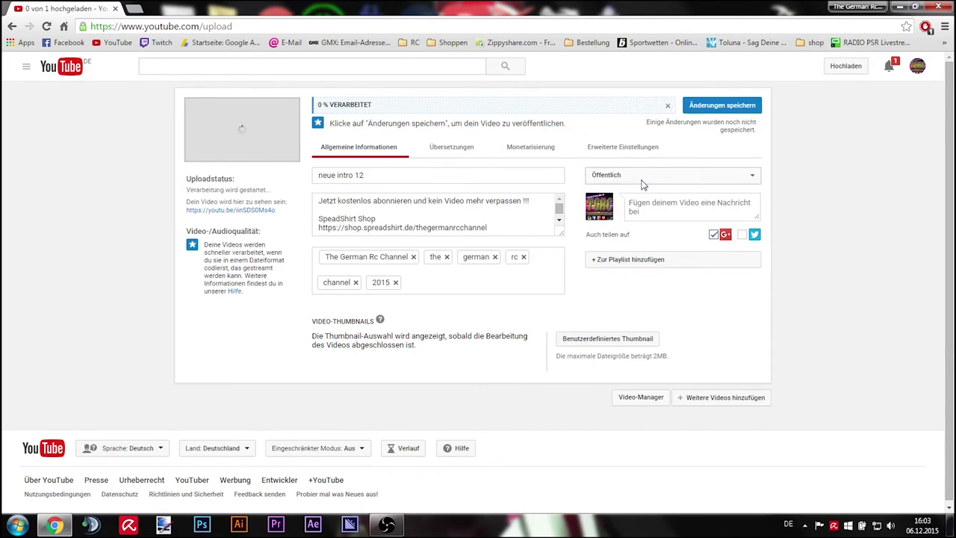
click(643, 180)
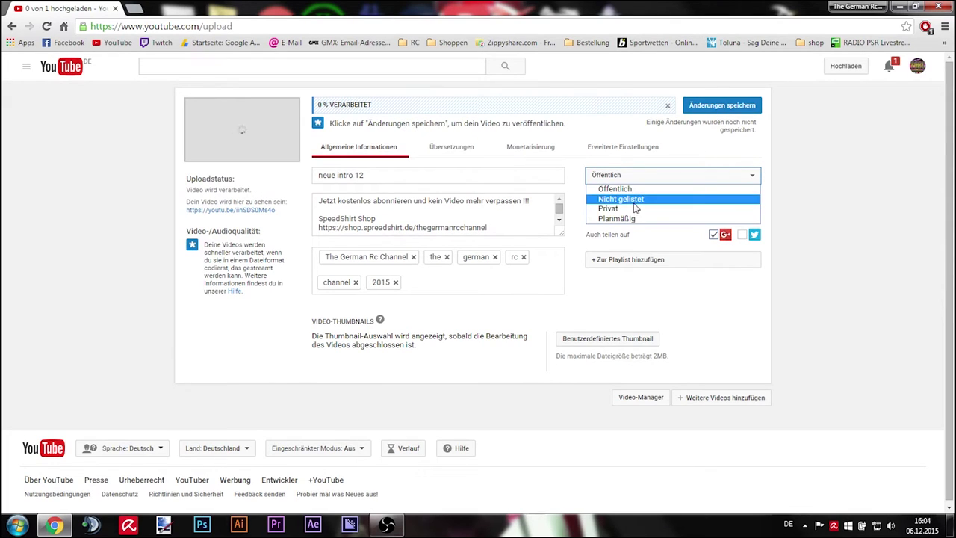
click(636, 208)
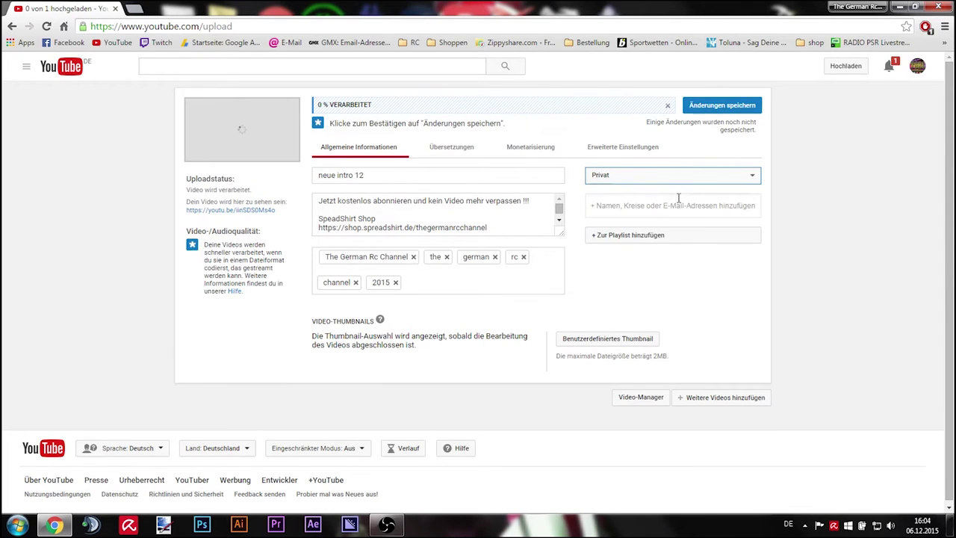
Set the video's visibility to Planmäßig and schedule its publication for 08.12.2015 at 09:30.
click(669, 181)
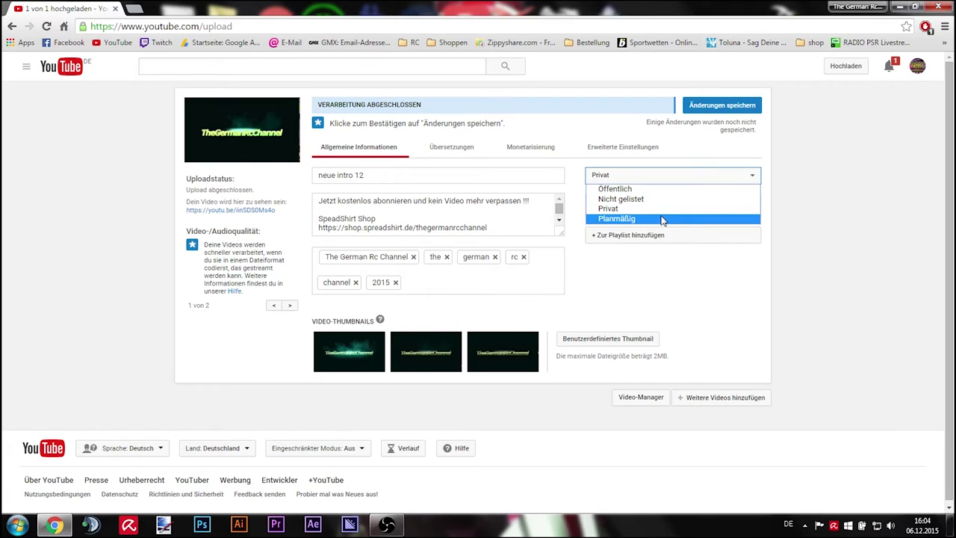
key(Escape)
click(635, 204)
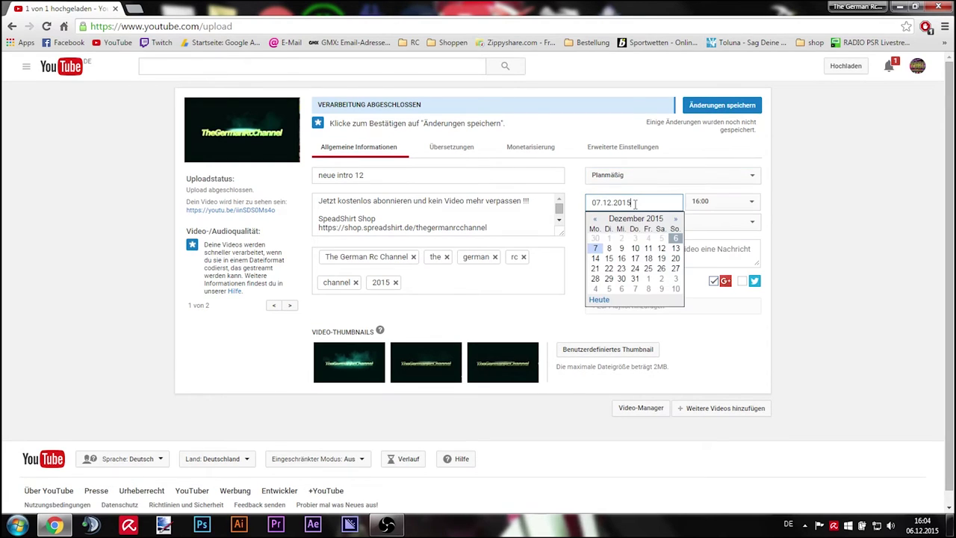
click(609, 249)
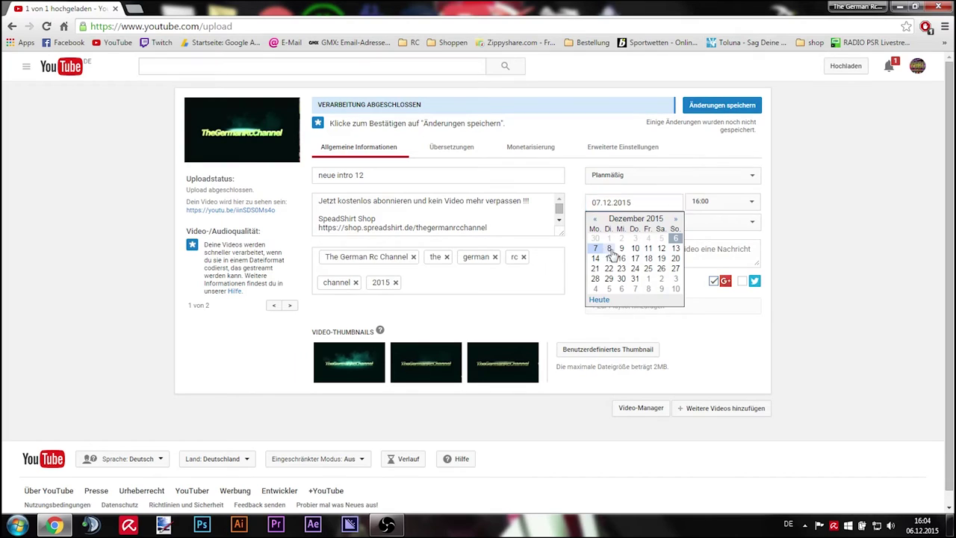
click(730, 208)
click(714, 274)
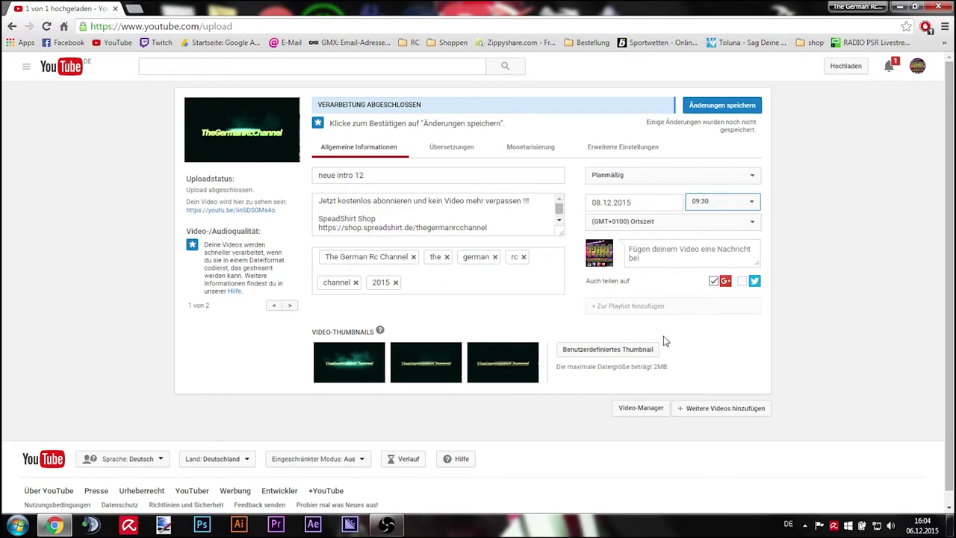
Change the uploaded video's visibility to Nicht gelistet.
click(657, 176)
click(650, 201)
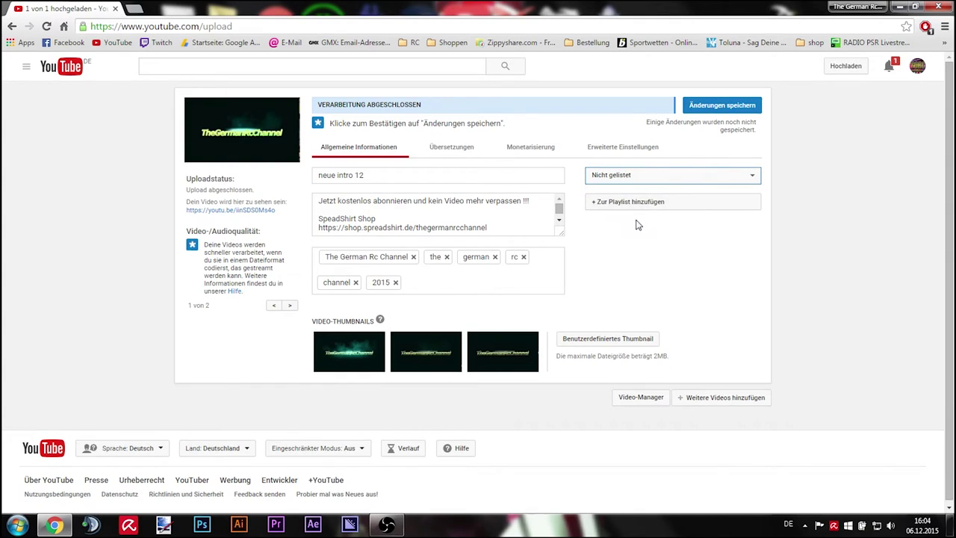
Browse the playlists, add the video to "Tips und Tricks", remove it from that playlist again and close the list.
click(638, 206)
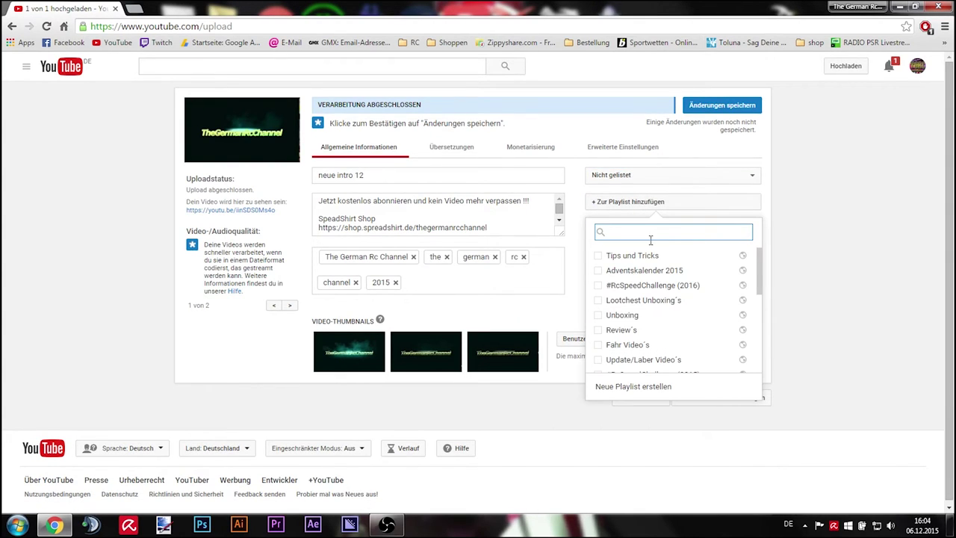
drag(760, 263, 754, 338)
scroll(755, 338, up, 3)
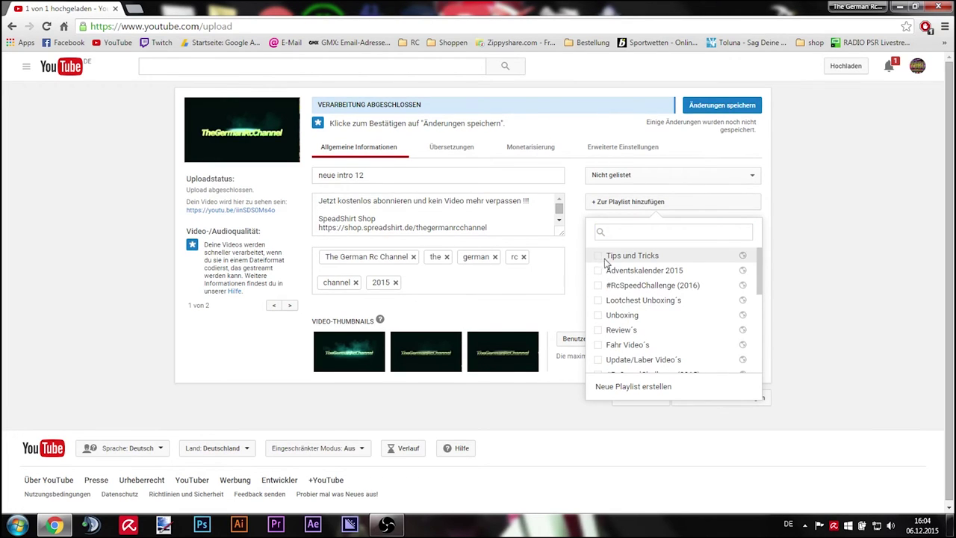
click(598, 257)
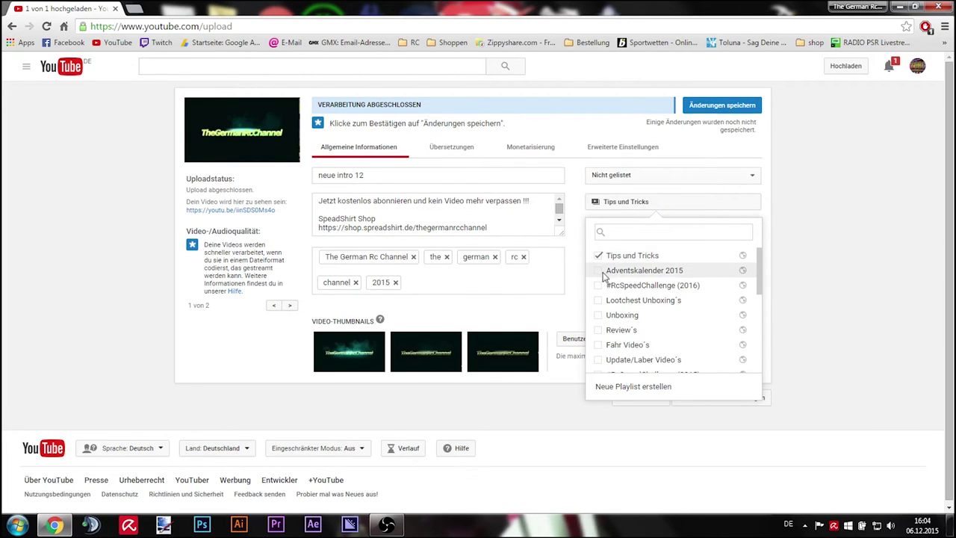
click(599, 256)
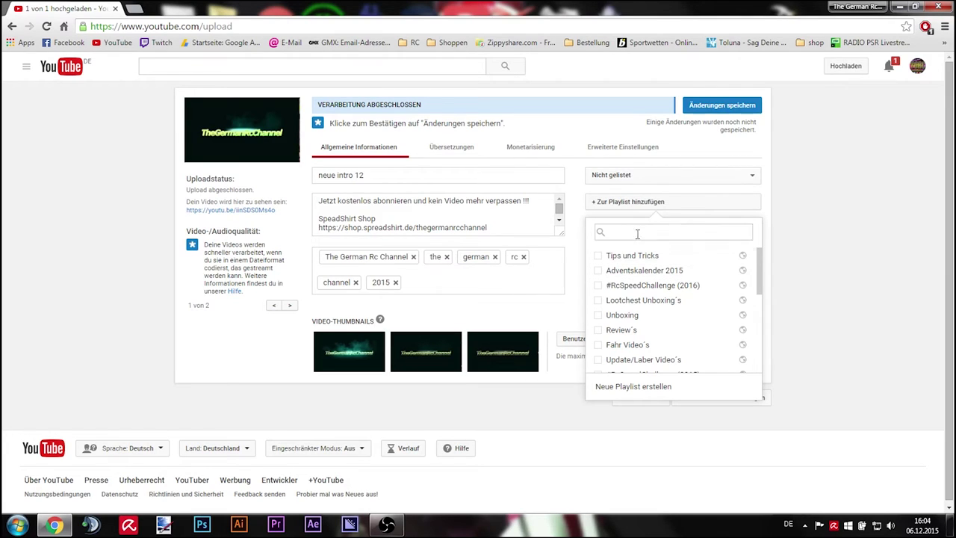
click(576, 285)
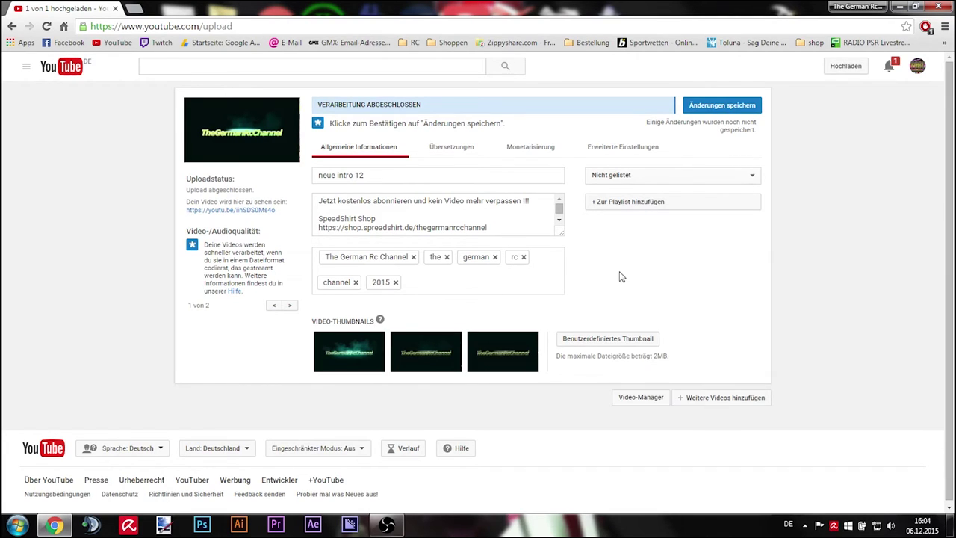